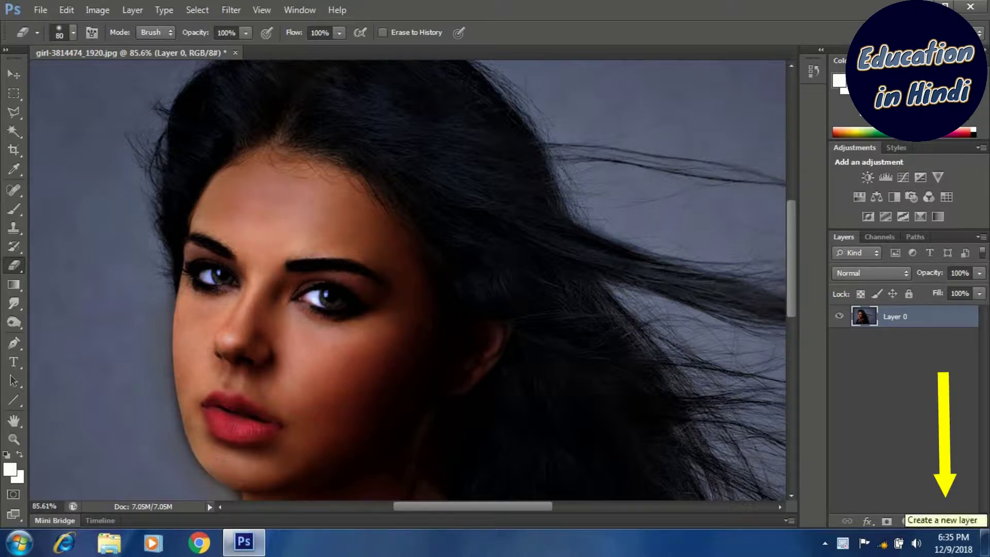
- Create a new layer above Layer 0 and set up a soft round brush with 80 px size and 20% hardness
left_click(945, 521)
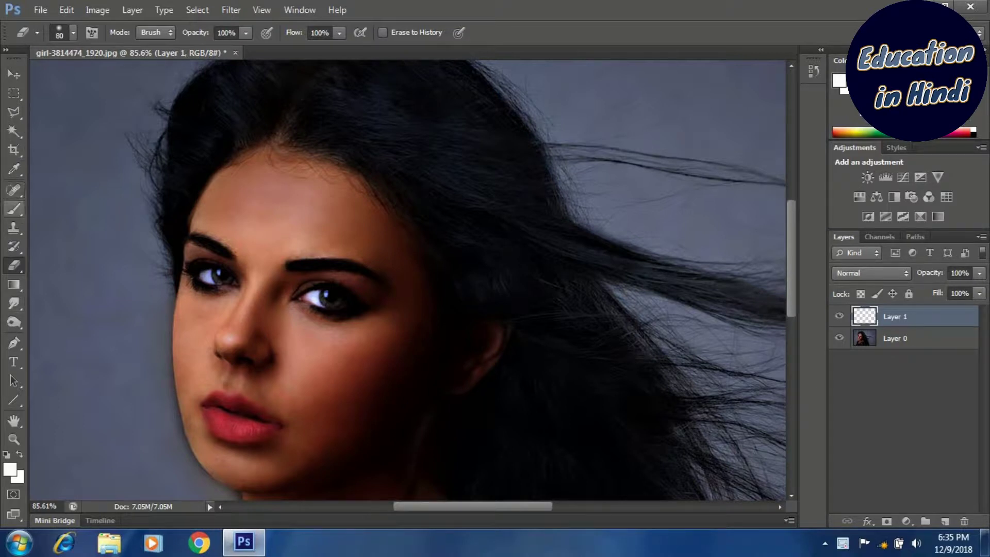
key("b")
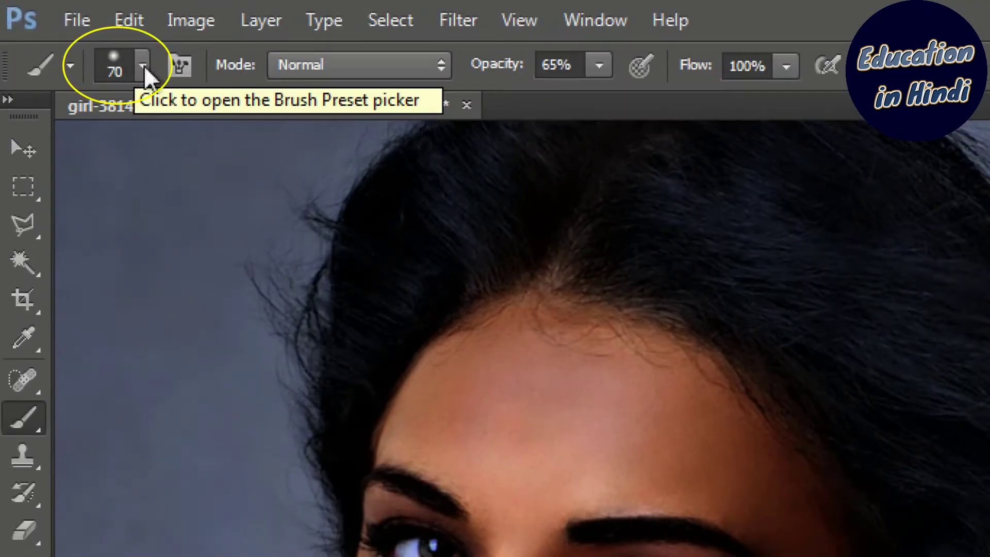
left_click(143, 67)
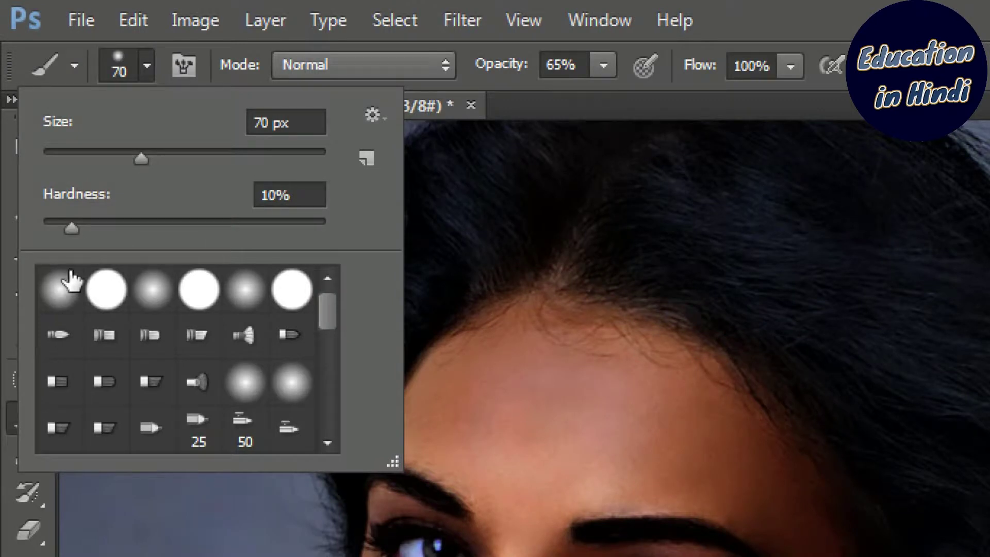
left_click(71, 292)
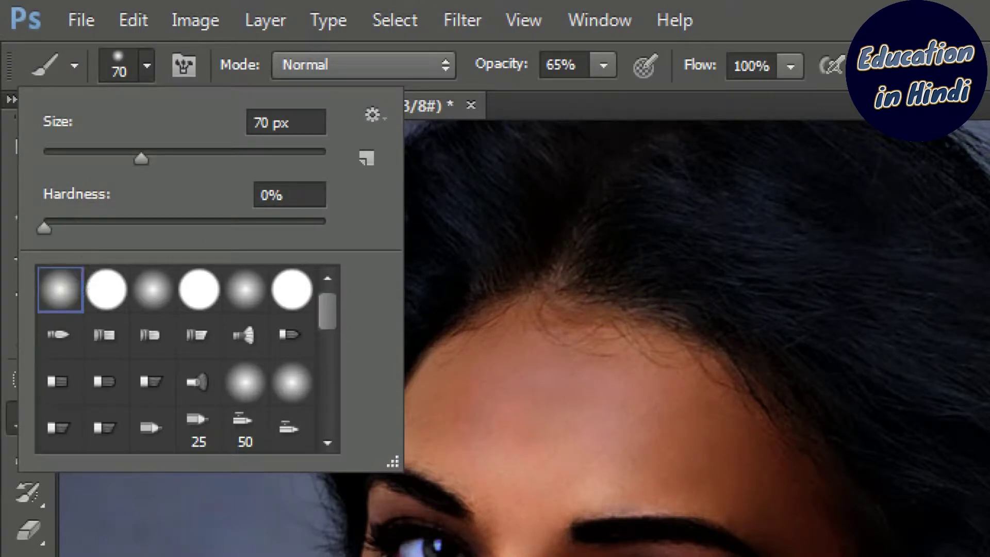
left_click_drag(43, 229, 78, 229)
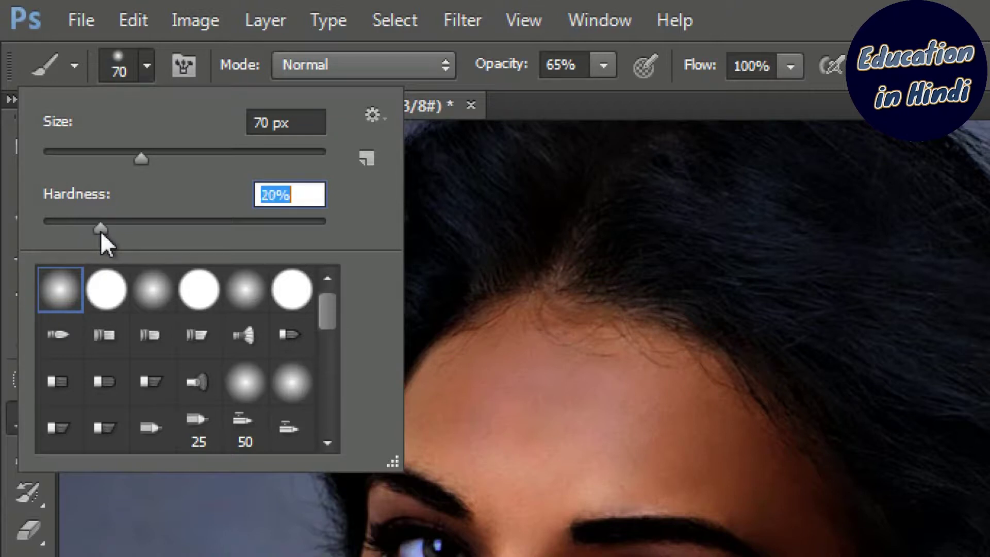
left_click(138, 161)
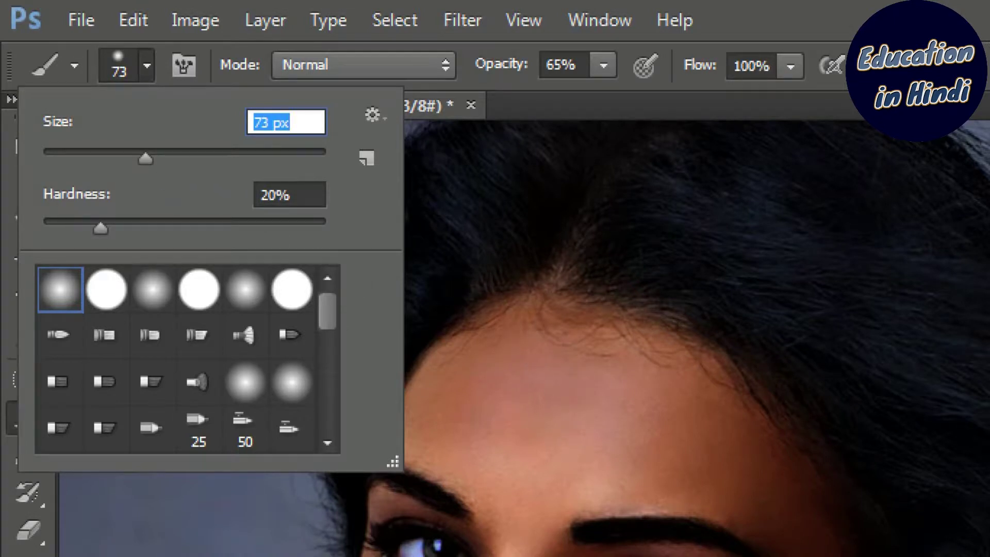
left_click_drag(150, 158, 156, 159)
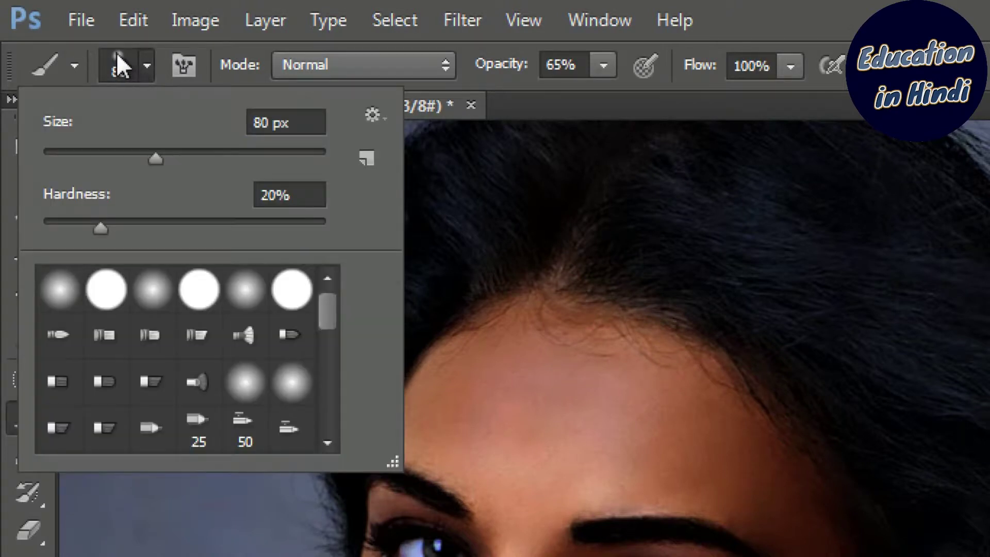
left_click(118, 58)
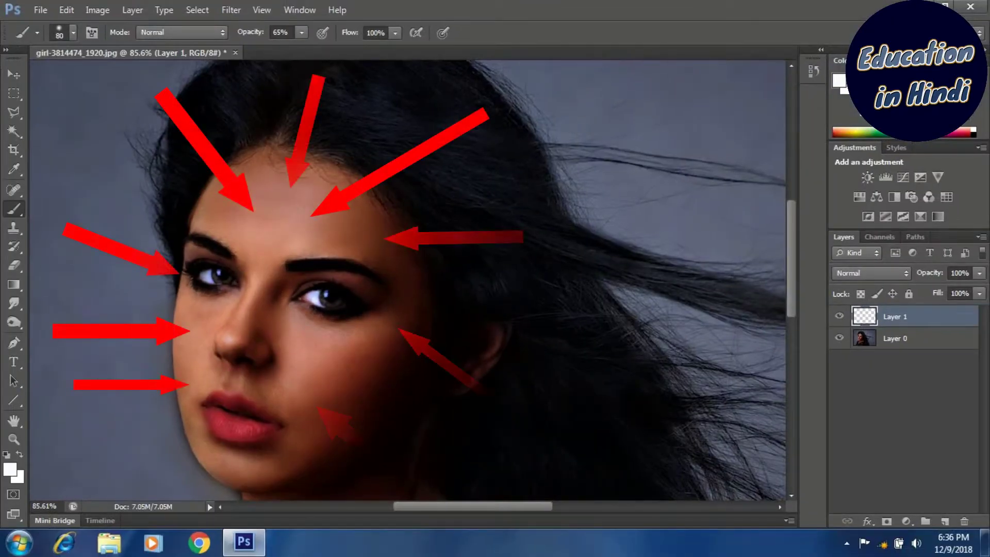
- Paint white over the woman's face, ear, neck, chest, shoulder and lace-covered arm on Layer 1
left_click(532, 376)
left_click_drag(263, 186, 207, 228)
mouse_move(220, 182)
left_mouse_down()
mouse_move(279, 141)
mouse_move(361, 217)
mouse_move(418, 320)
mouse_move(371, 418)
mouse_move(335, 252)
mouse_move(297, 201)
left_mouse_up()
mouse_move(315, 212)
left_mouse_down()
mouse_move(357, 290)
mouse_move(286, 178)
mouse_move(380, 253)
mouse_move(406, 367)
mouse_move(397, 443)
mouse_move(340, 279)
mouse_move(320, 243)
mouse_move(263, 196)
mouse_move(310, 392)
mouse_move(258, 361)
mouse_move(221, 171)
mouse_move(201, 278)
mouse_move(232, 382)
mouse_move(186, 222)
mouse_move(183, 356)
mouse_move(201, 438)
mouse_move(257, 474)
mouse_move(330, 444)
mouse_move(232, 402)
mouse_move(268, 279)
mouse_move(299, 412)
mouse_move(382, 217)
mouse_move(385, 289)
mouse_move(361, 430)
mouse_move(416, 405)
left_mouse_up()
left_click_drag(488, 337, 457, 387)
scroll(284, 459, "down", 4)
left_click_drag(289, 457, 304, 264)
left_click_drag(414, 395, 417, 369)
left_click_drag(333, 235, 310, 315)
mouse_move(338, 250)
left_mouse_down()
mouse_move(279, 330)
mouse_move(251, 301)
mouse_move(258, 392)
mouse_move(325, 351)
mouse_move(377, 269)
mouse_move(361, 300)
mouse_move(382, 319)
mouse_move(428, 310)
mouse_move(408, 263)
left_mouse_up()
mouse_move(423, 314)
left_mouse_down()
mouse_move(496, 402)
mouse_move(495, 436)
mouse_move(397, 258)
left_mouse_up()
key("bracketleft")
left_click(371, 372)
mouse_move(371, 371)
left_mouse_down()
mouse_move(430, 410)
mouse_move(331, 416)
mouse_move(327, 430)
mouse_move(444, 423)
left_mouse_up()
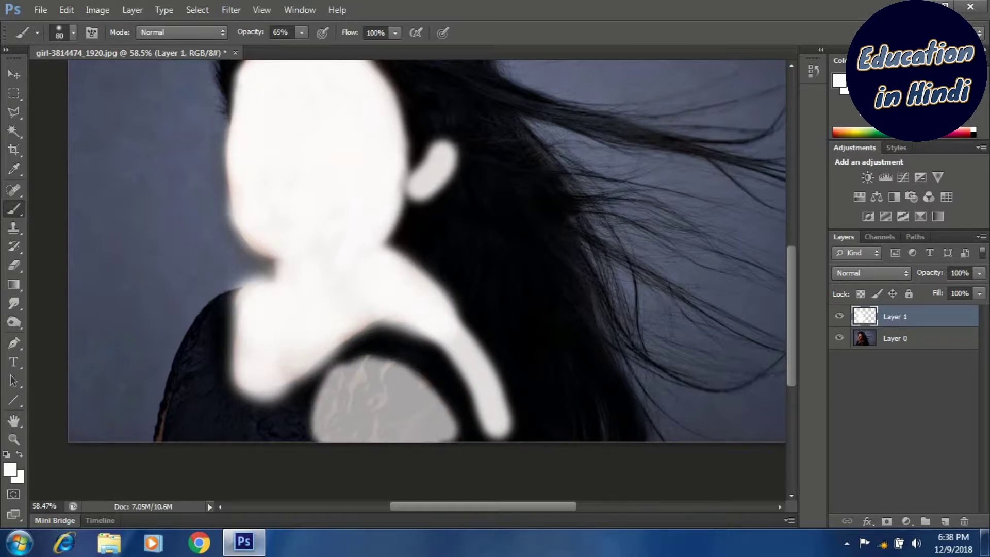
left_click_drag(314, 431, 359, 371)
- Set Layer 1's blending mode to Soft Light and erase the white paint spilling past the skin edge near the chin and shoulder
scroll(407, 280, "down", 4)
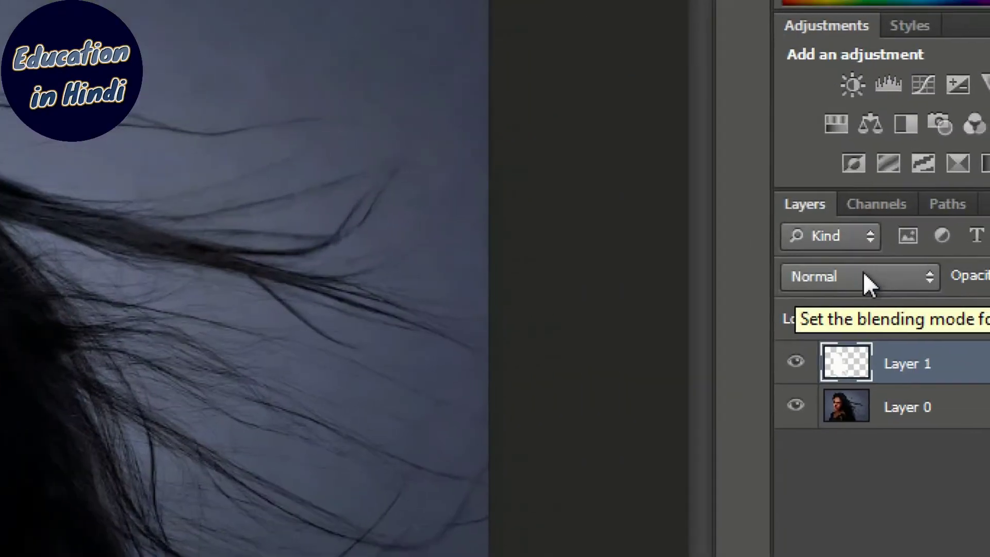
left_click(864, 274)
scroll(862, 271, "down", 1)
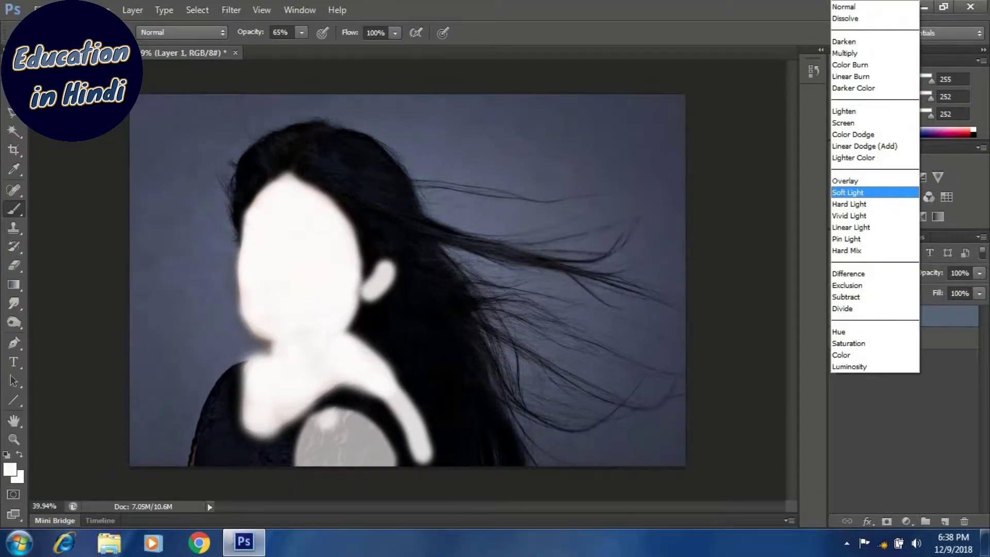
left_click(849, 192)
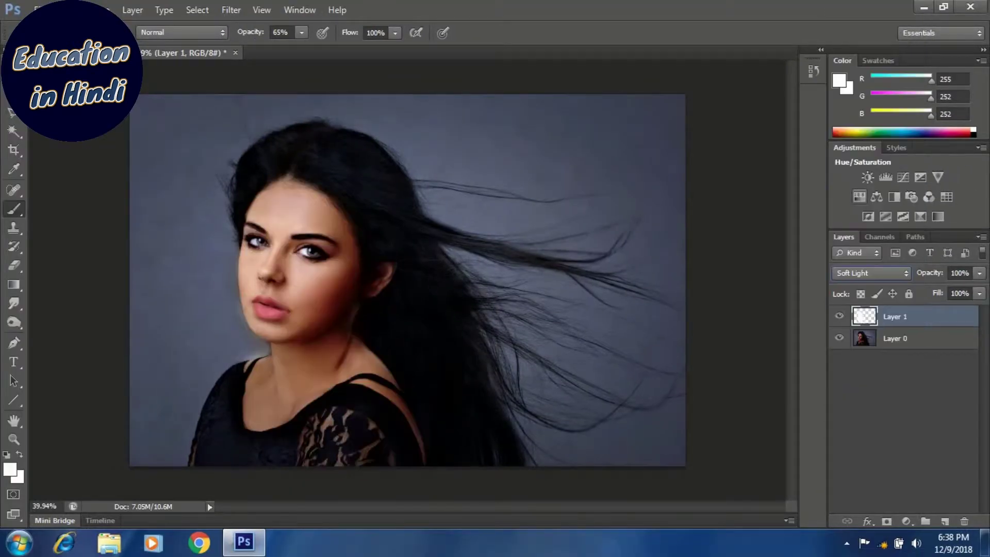
key("e")
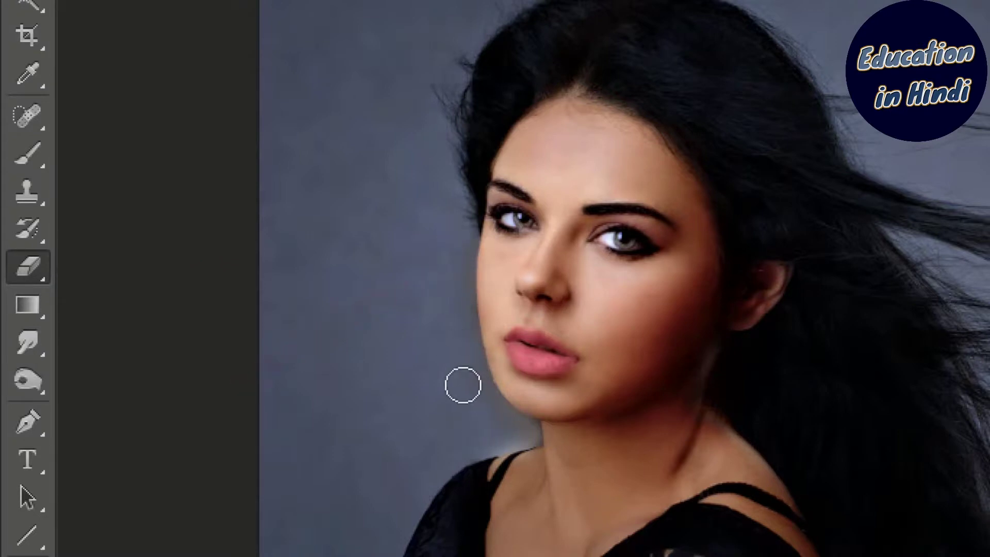
mouse_move(512, 433)
left_mouse_down()
mouse_move(538, 445)
mouse_move(515, 430)
mouse_move(501, 445)
mouse_move(431, 461)
left_mouse_up()
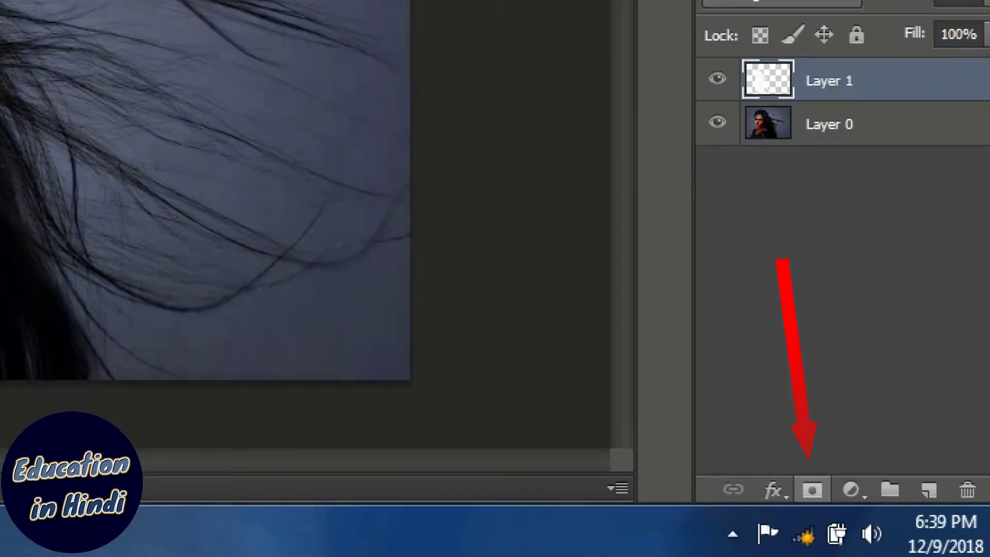
- Add a layer mask to Layer 1 and set the Brush tool's foreground colour to near-black 040000
left_click(813, 490)
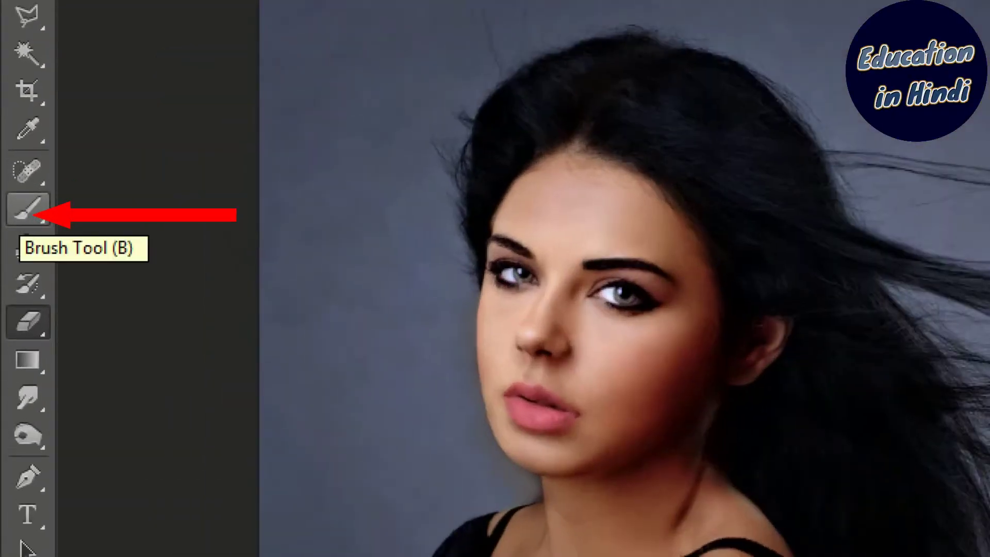
left_click(23, 219)
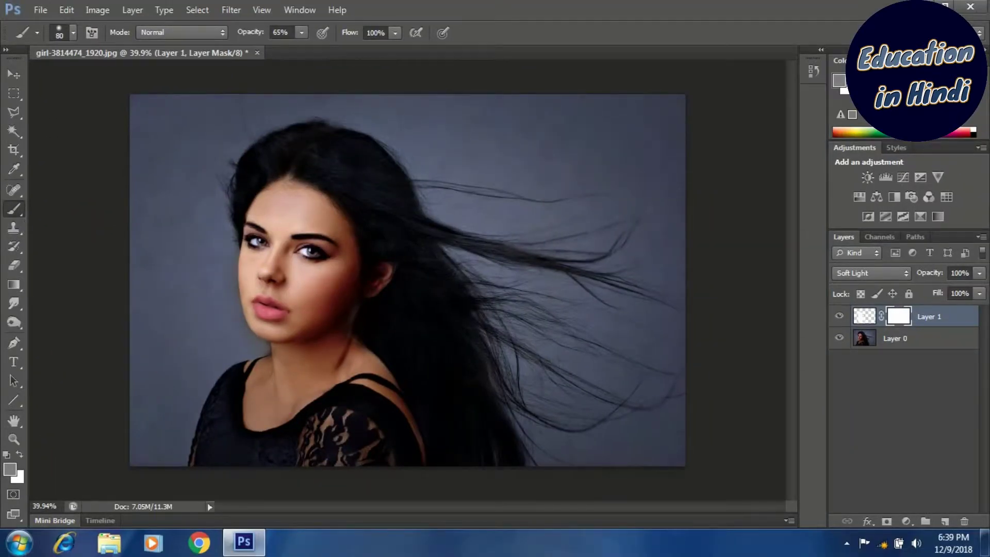
left_click(10, 469)
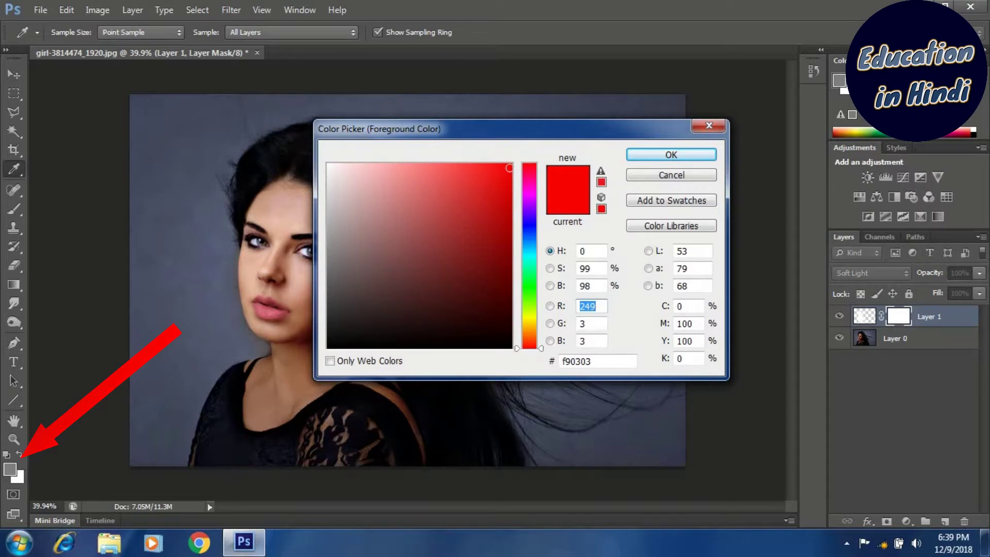
left_click(500, 345)
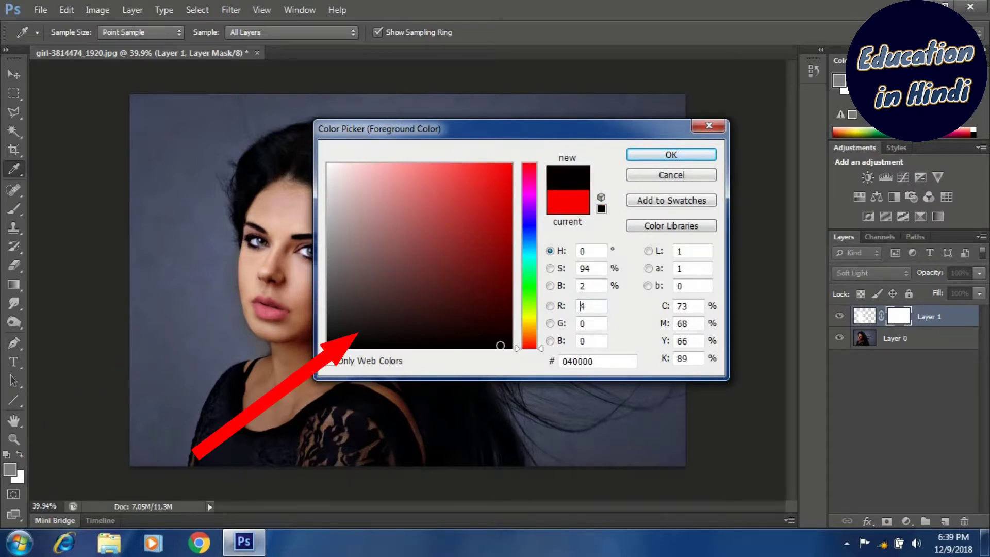
key("Return")
key("b")
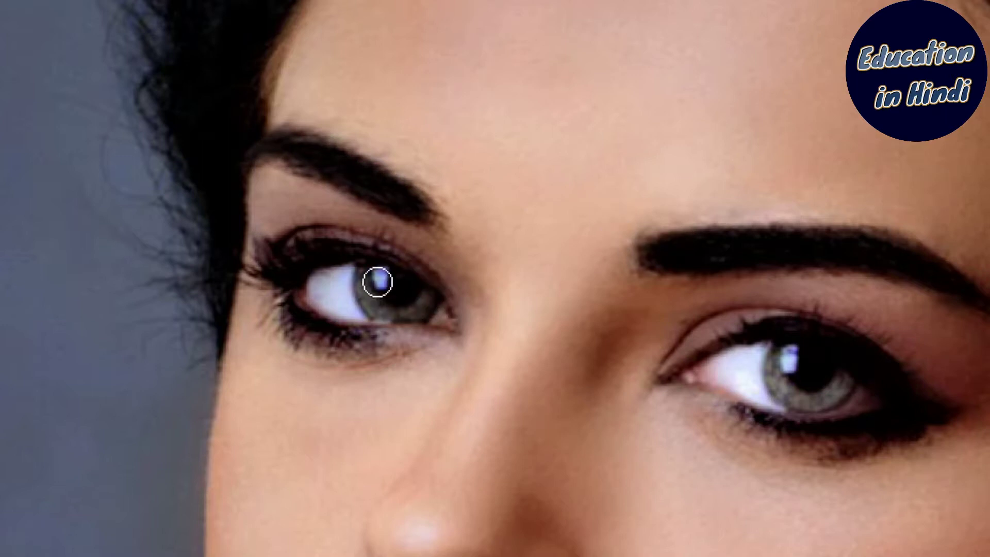
- Paint with a 15 px black brush on Layer 1's mask over both eyes and the eyebrow to remove the lightening there
mouse_move(290, 304)
left_mouse_down()
mouse_move(343, 341)
mouse_move(435, 338)
left_mouse_up()
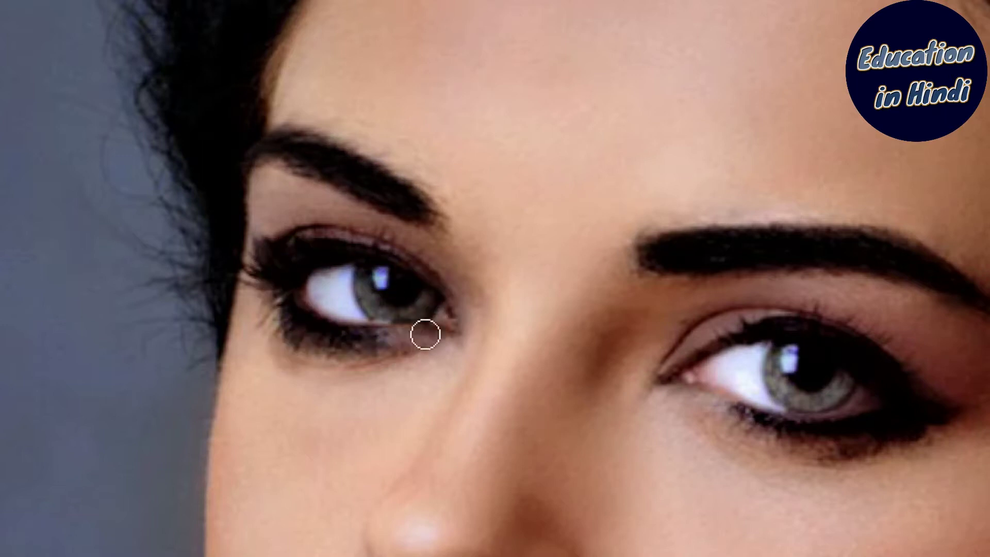
mouse_move(272, 312)
left_mouse_down()
mouse_move(359, 343)
mouse_move(456, 333)
left_mouse_up()
left_click_drag(699, 267, 853, 247)
mouse_move(761, 319)
left_mouse_down()
mouse_move(796, 323)
mouse_move(876, 361)
left_mouse_up()
left_click_drag(694, 436, 615, 418)
scroll(395, 340, "down", 6)
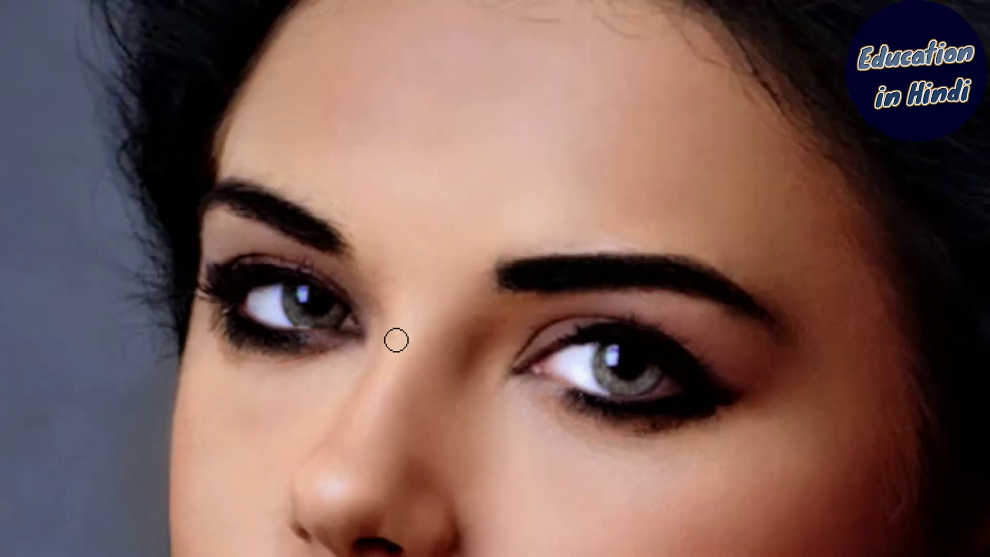
key("v")
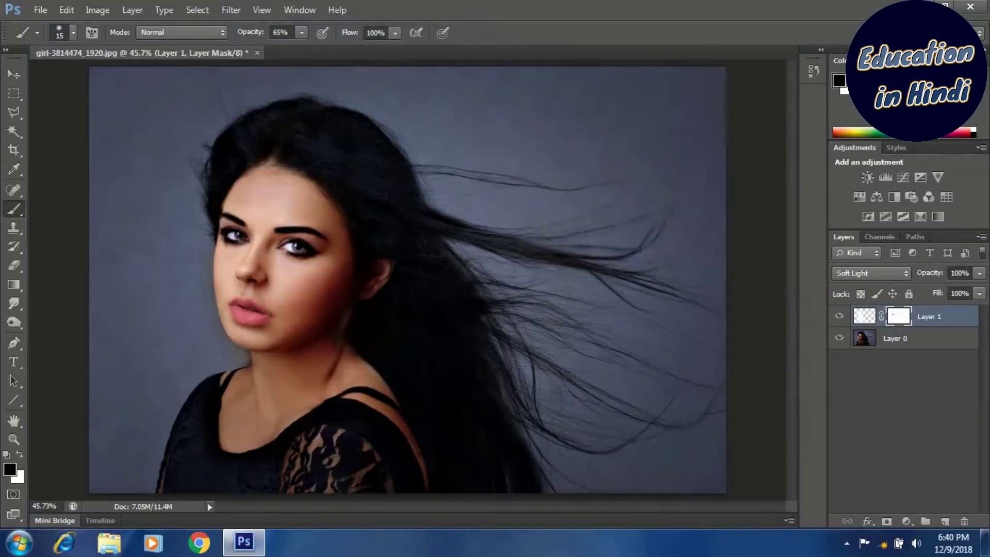
- Add a Selective Color adjustment layer above Layer 1 and target the Whites
scroll(195, 262, "up", 3)
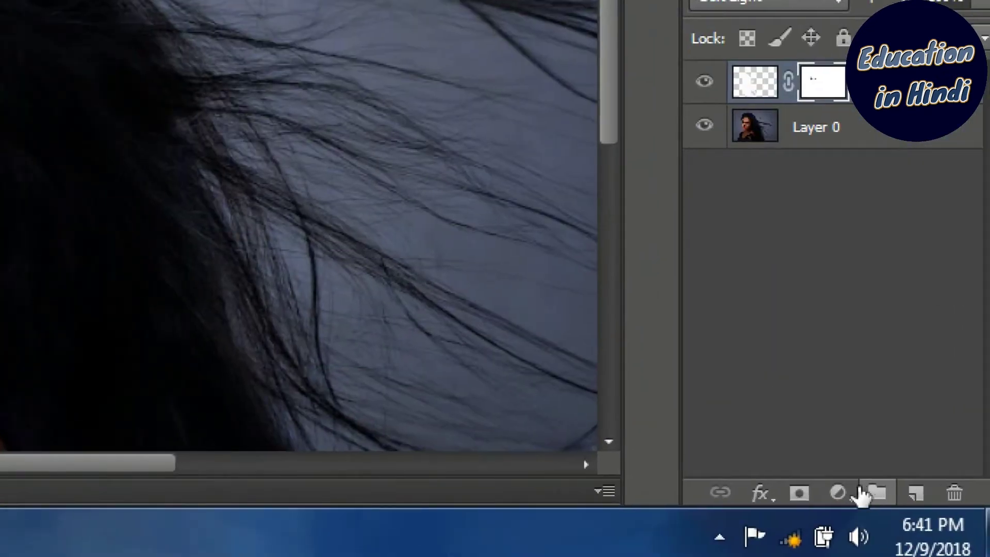
left_click(839, 491)
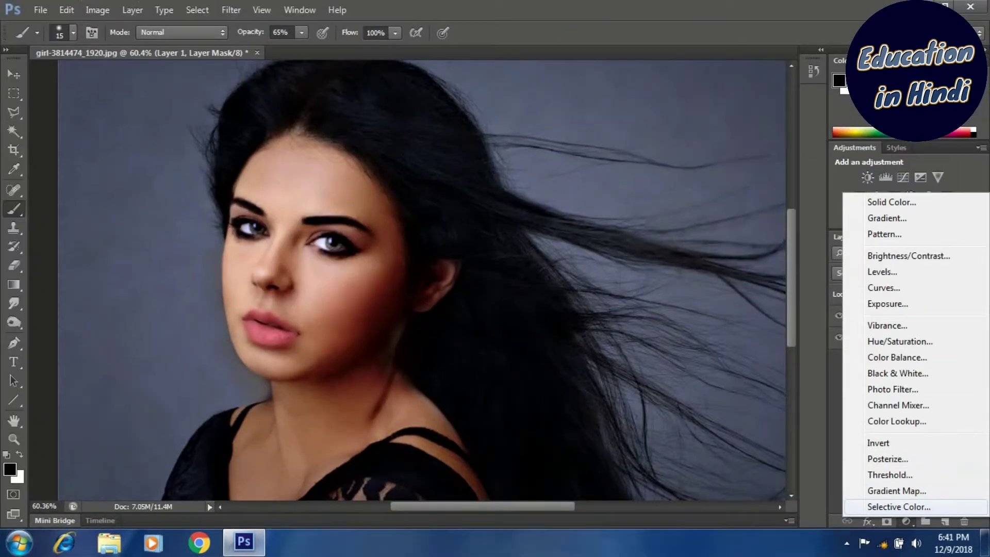
left_click(899, 506)
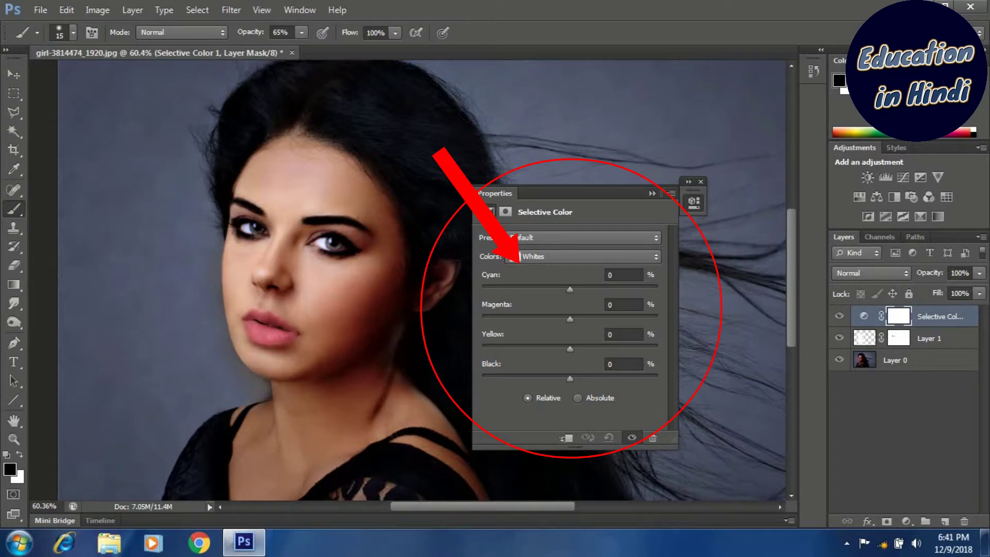
left_click(531, 257)
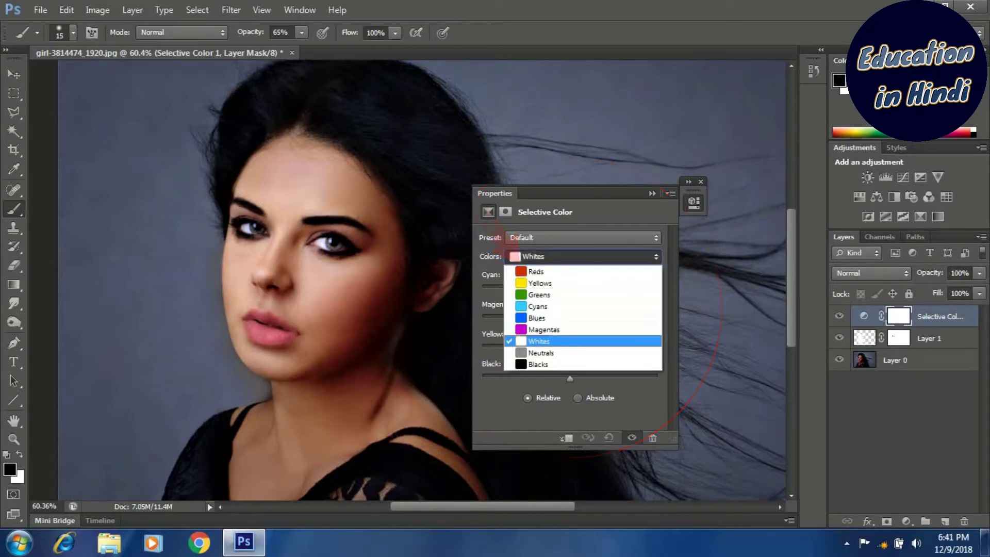
left_click(539, 341)
- Set the Whites to Cyan -51%, Magenta +26%, Yellow -1% and Black +23% in the Selective Color adjustment
left_click_drag(567, 193, 691, 103)
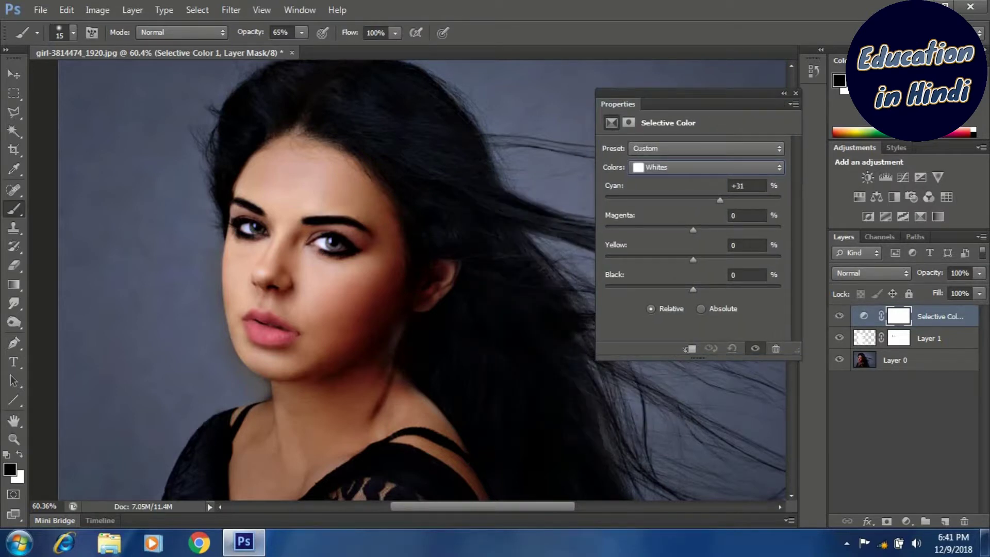
mouse_move(751, 230)
left_mouse_down()
mouse_move(693, 230)
mouse_move(736, 230)
left_mouse_up()
left_click_drag(693, 260, 713, 290)
left_click_drag(662, 260, 692, 260)
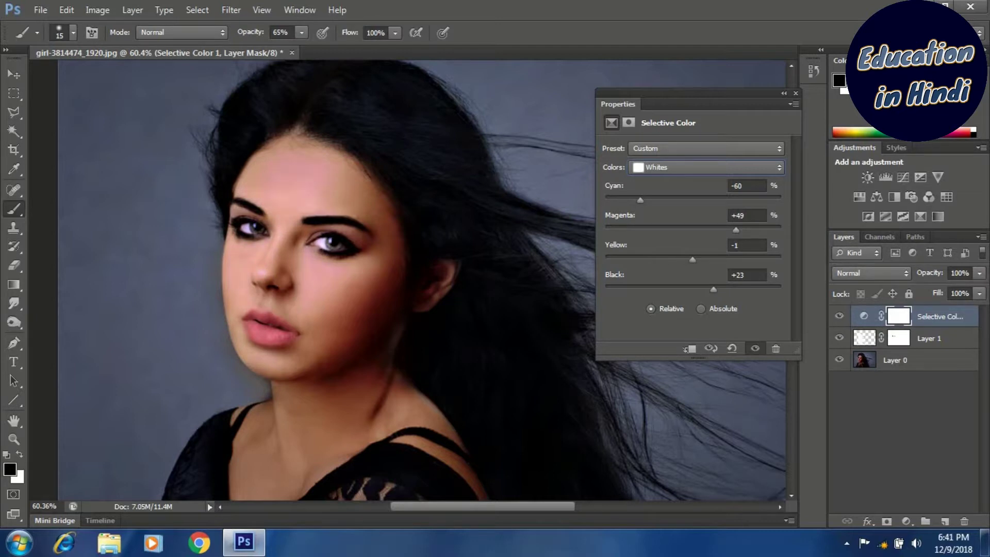
left_click_drag(641, 200, 669, 200)
left_click(796, 94)
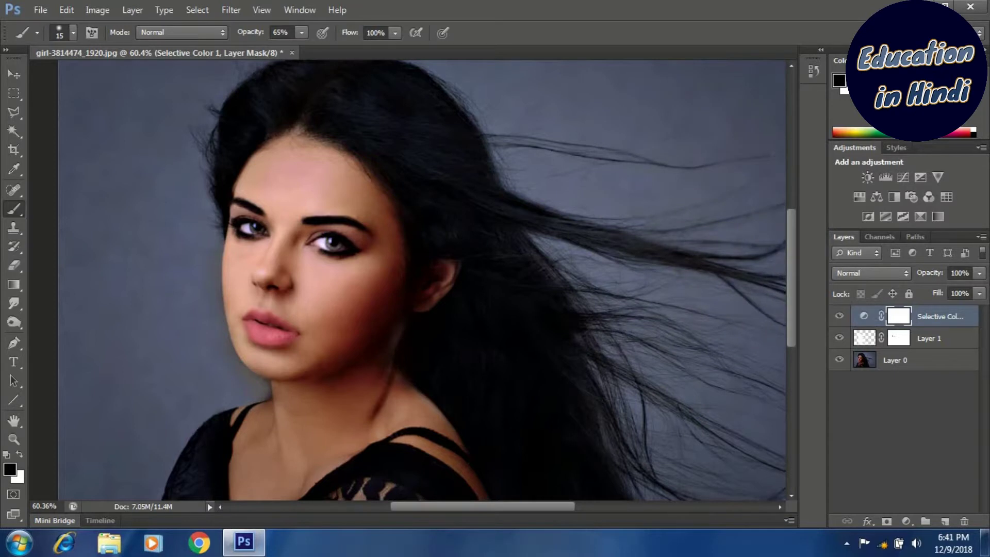
- Add a Levels adjustment layer and set the RGB midtone input to 1.24 and the white input to 203
left_click(907, 521)
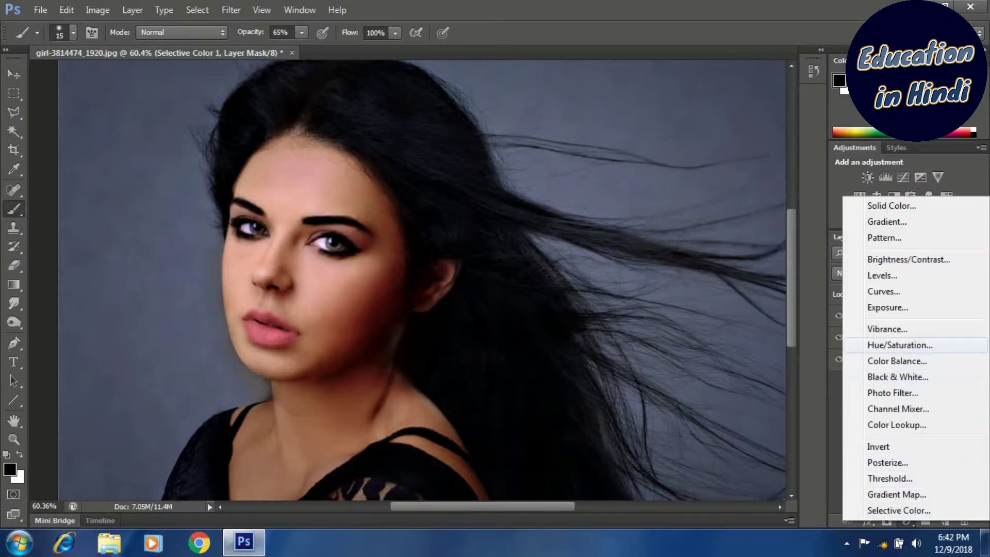
left_click(882, 275)
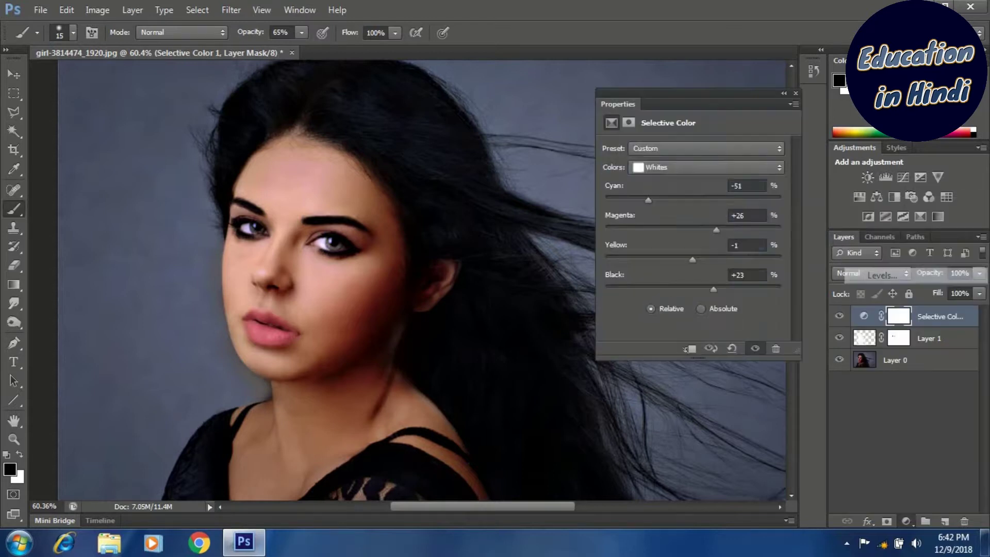
left_click_drag(703, 253, 676, 253)
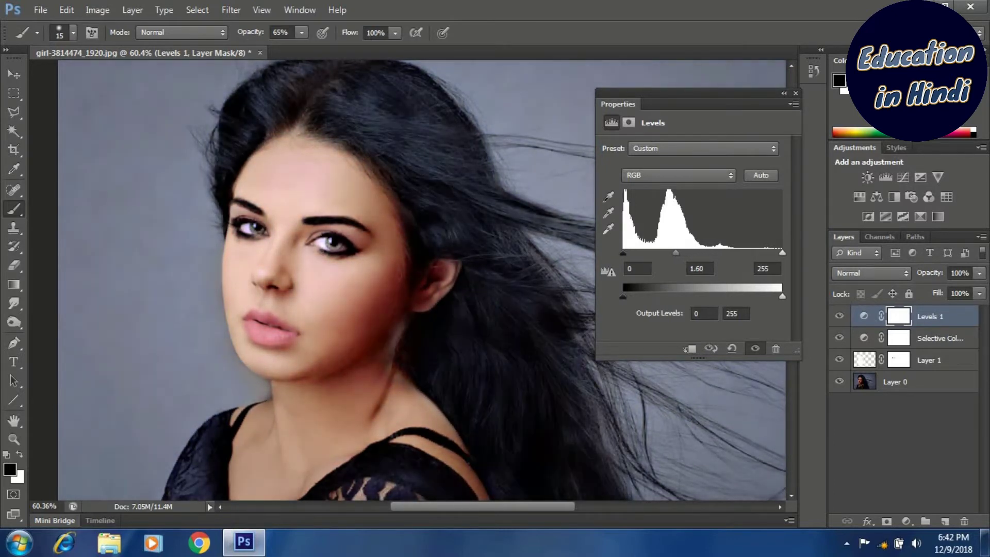
left_click_drag(783, 253, 739, 254)
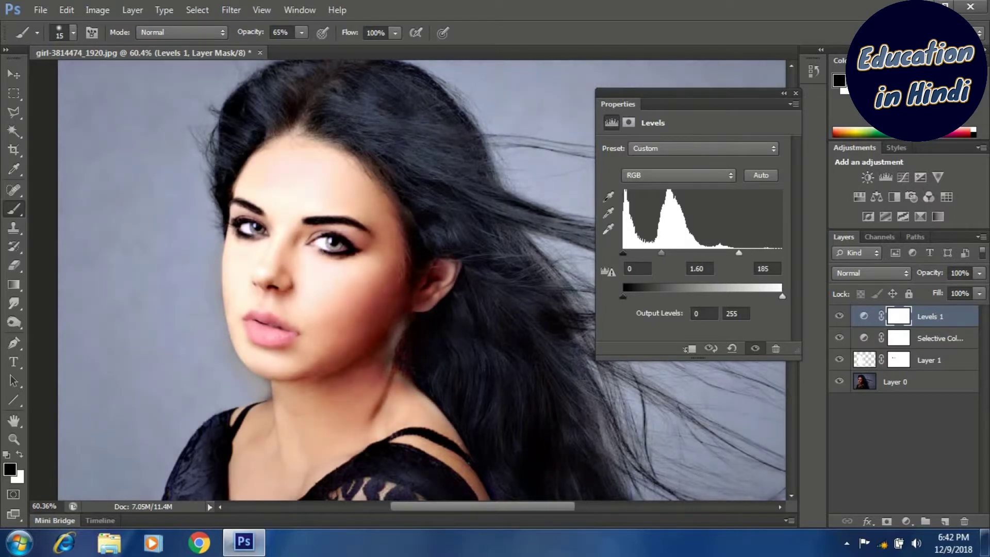
left_click_drag(662, 253, 672, 254)
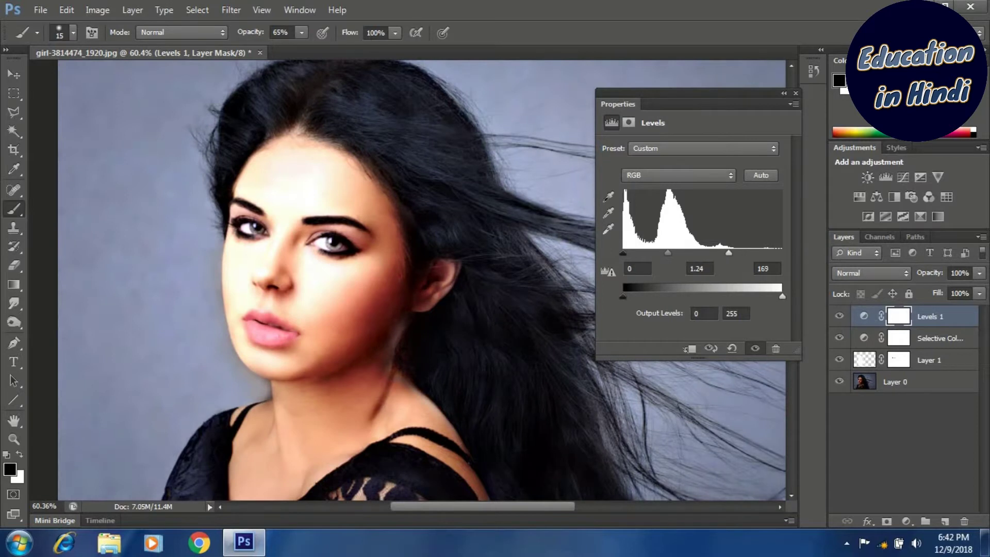
mouse_move(739, 253)
left_mouse_down()
mouse_move(728, 253)
mouse_move(750, 253)
left_mouse_up()
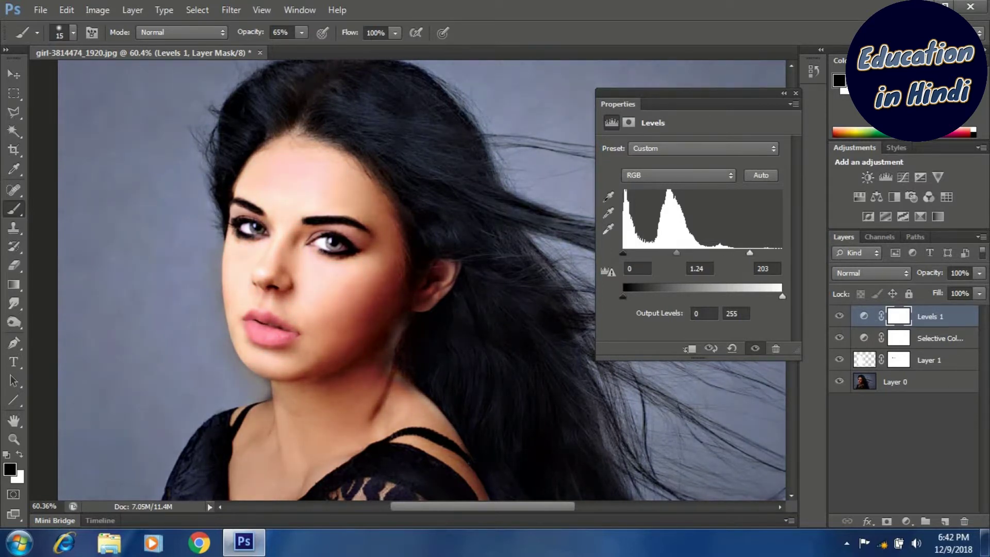
- Add a Brightness/Contrast adjustment layer above Levels 1 and adjust its contrast and brightness
left_click(796, 93)
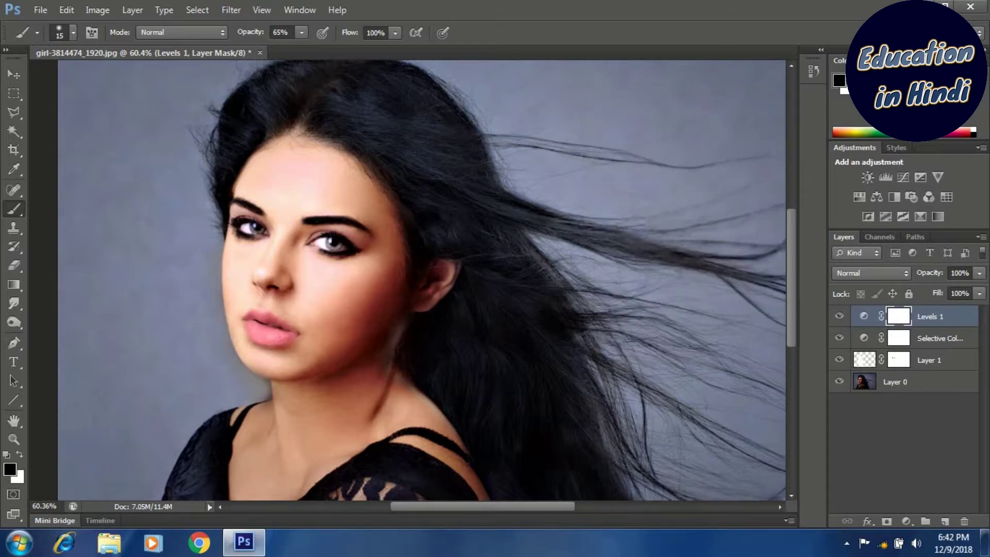
left_click(907, 521)
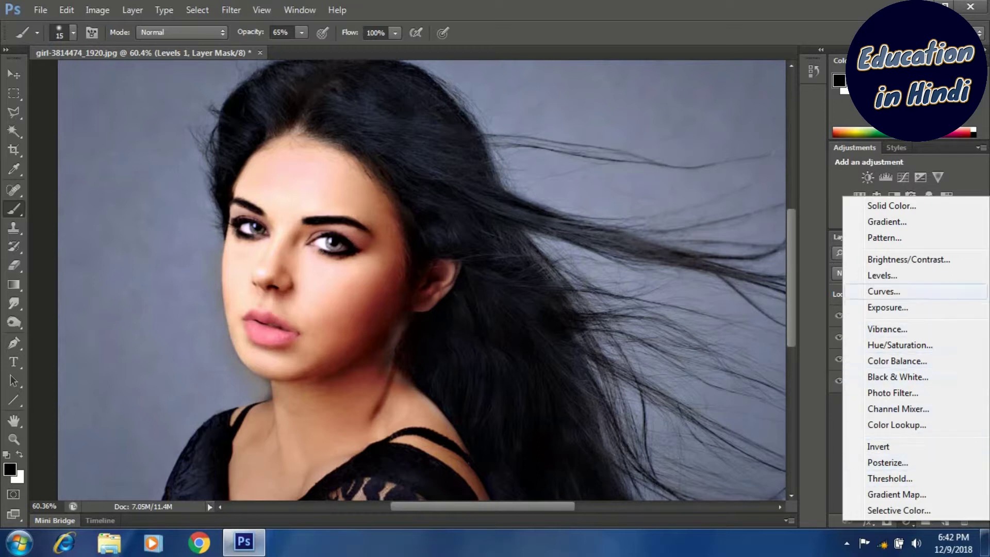
left_click(909, 259)
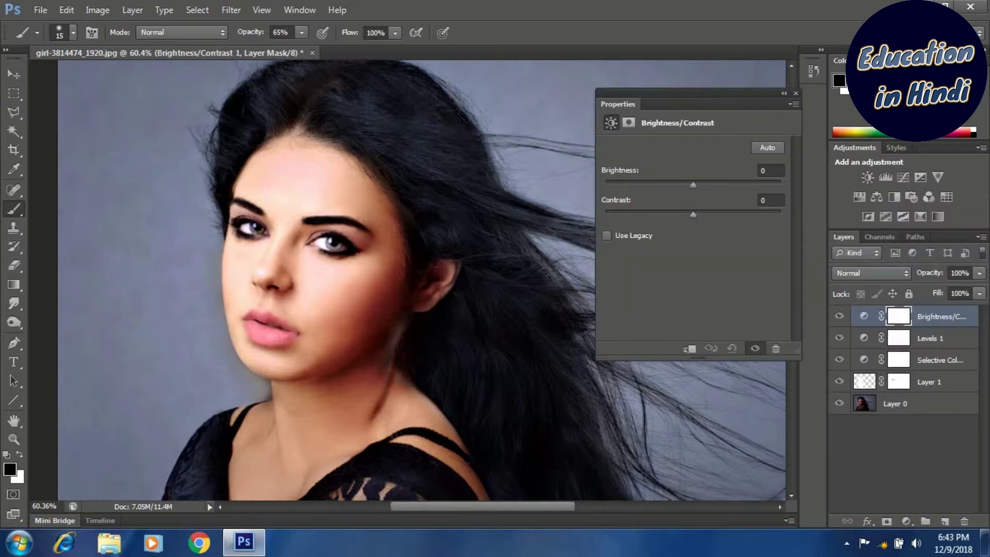
left_click_drag(693, 214, 633, 215)
left_click_drag(695, 184, 702, 214)
left_click(796, 94)
- Set the Brush tool's foreground colour to bright red (fb0202), with the lips in close view
scroll(351, 271, "down", 6)
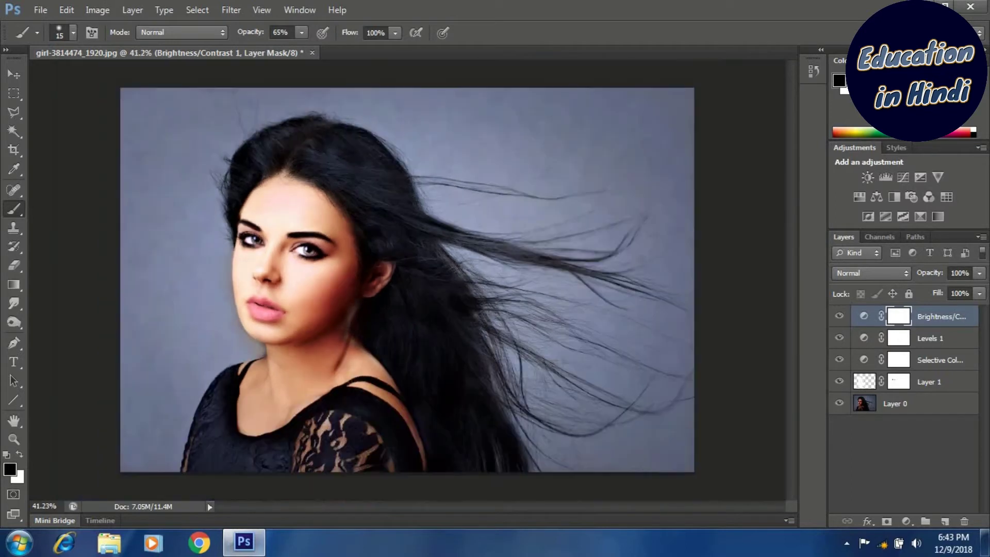
scroll(382, 279, "up", 8)
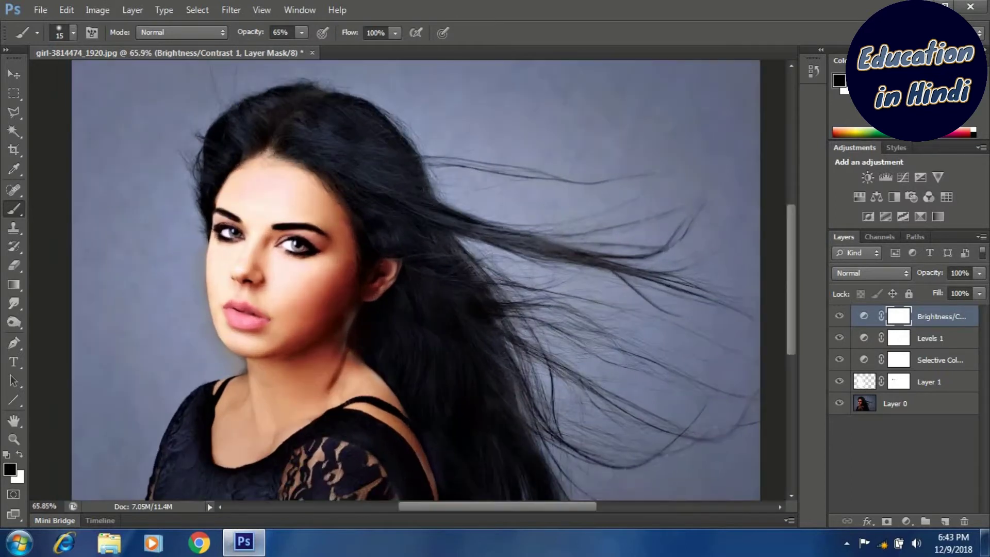
scroll(180, 289, "up", 2)
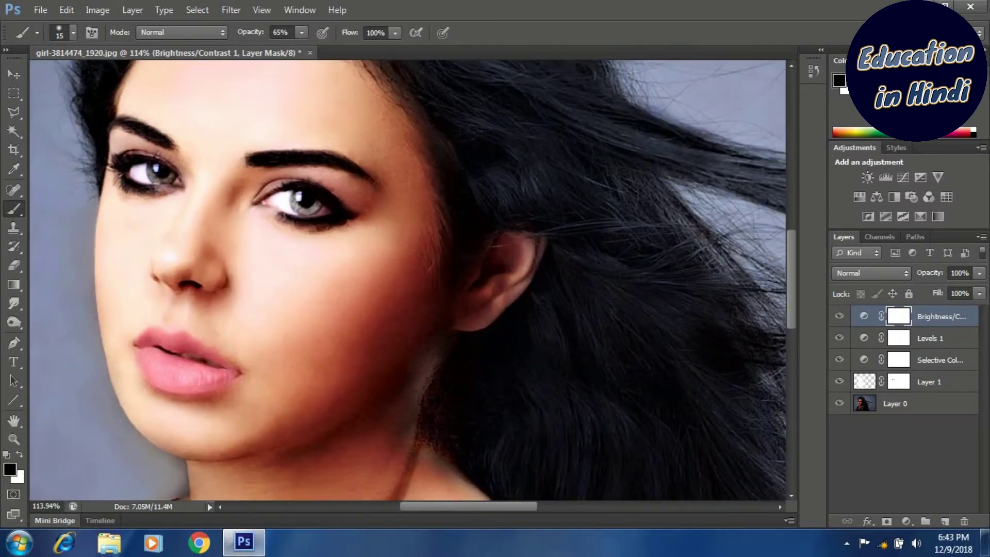
scroll(90, 253, "up", 2)
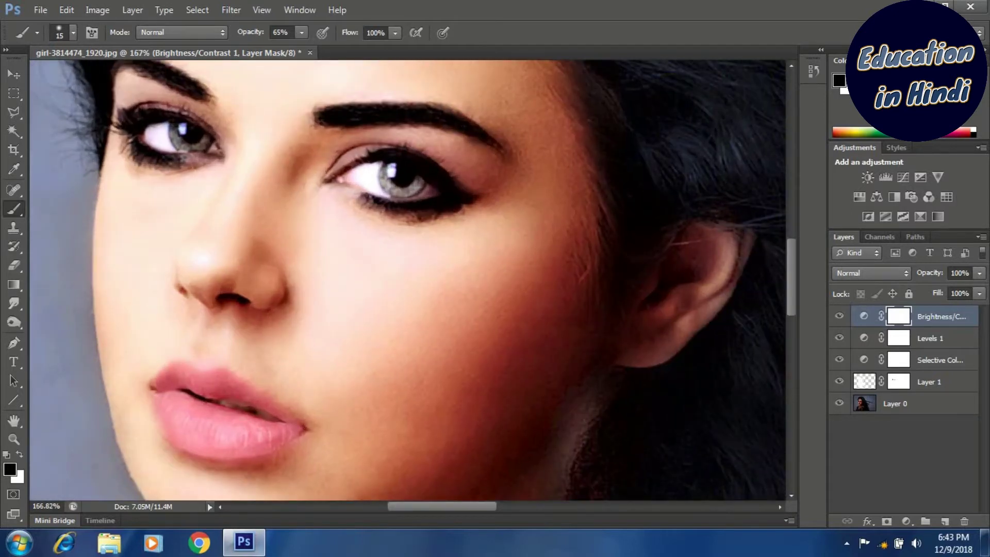
scroll(134, 454, "up", 1)
key("space")
left_click_drag(206, 413, 257, 259)
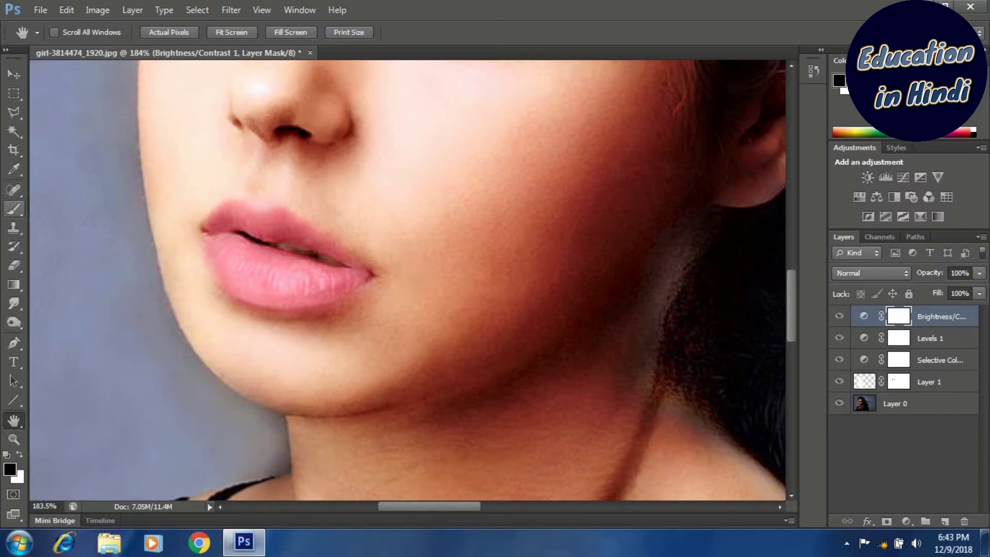
left_click(14, 209)
left_click(9, 469)
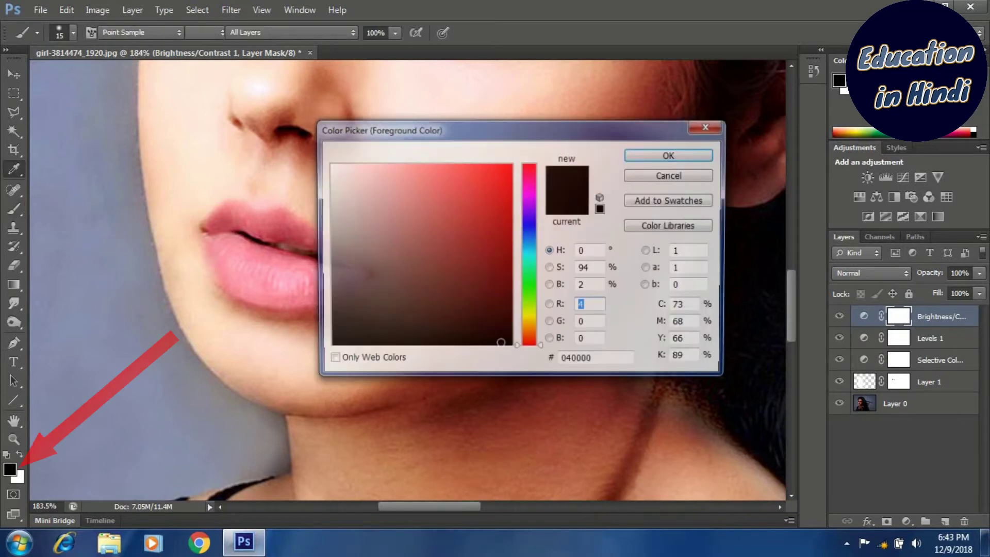
left_click(509, 167)
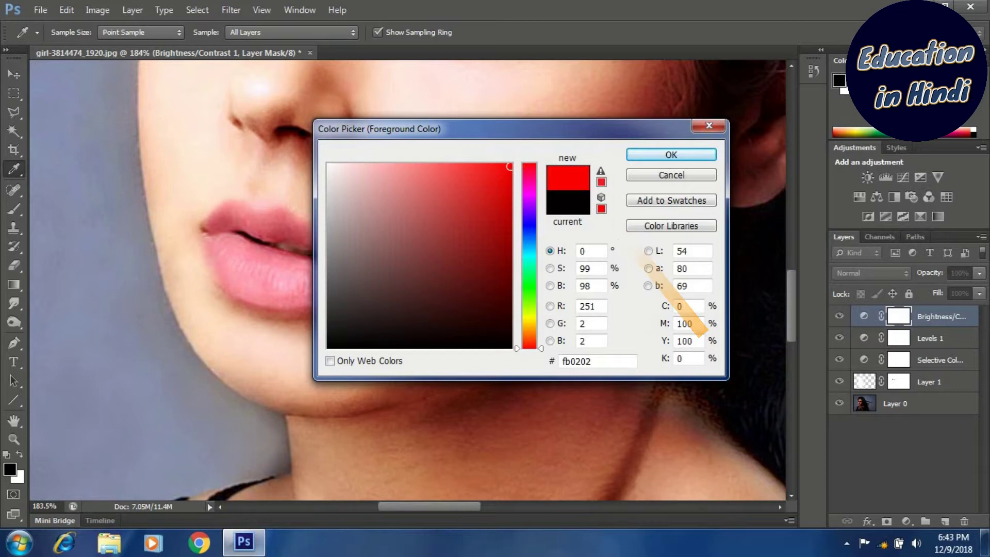
left_click(671, 155)
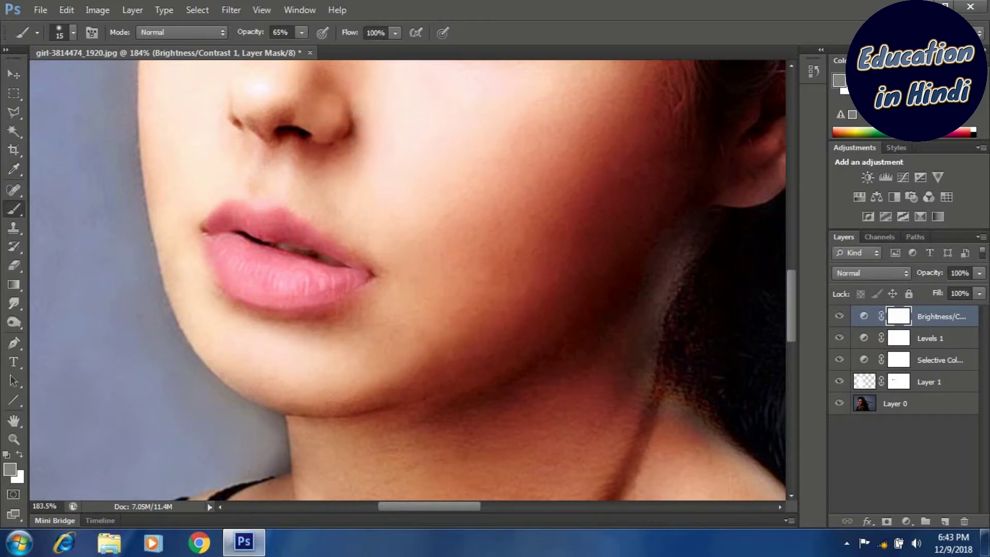
- Create a new layer above the Brightness/Contrast adjustment and paint both lips solid red with the brush at 65% opacity
left_click(945, 522)
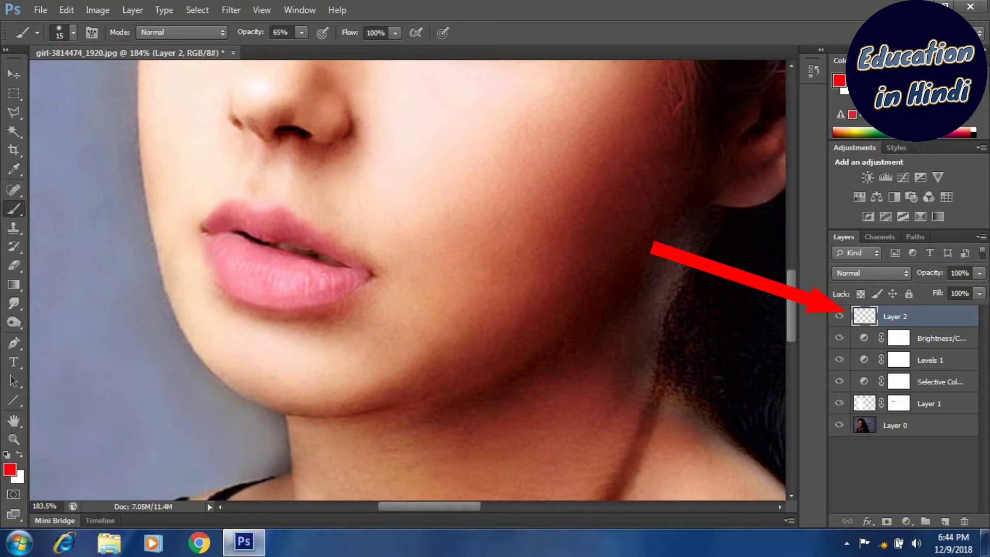
mouse_move(219, 240)
left_mouse_down()
mouse_move(360, 274)
mouse_move(326, 291)
mouse_move(255, 277)
mouse_move(213, 253)
mouse_move(265, 296)
mouse_move(328, 301)
mouse_move(254, 304)
mouse_move(207, 256)
mouse_move(242, 203)
mouse_move(330, 232)
mouse_move(359, 262)
mouse_move(231, 226)
left_mouse_up()
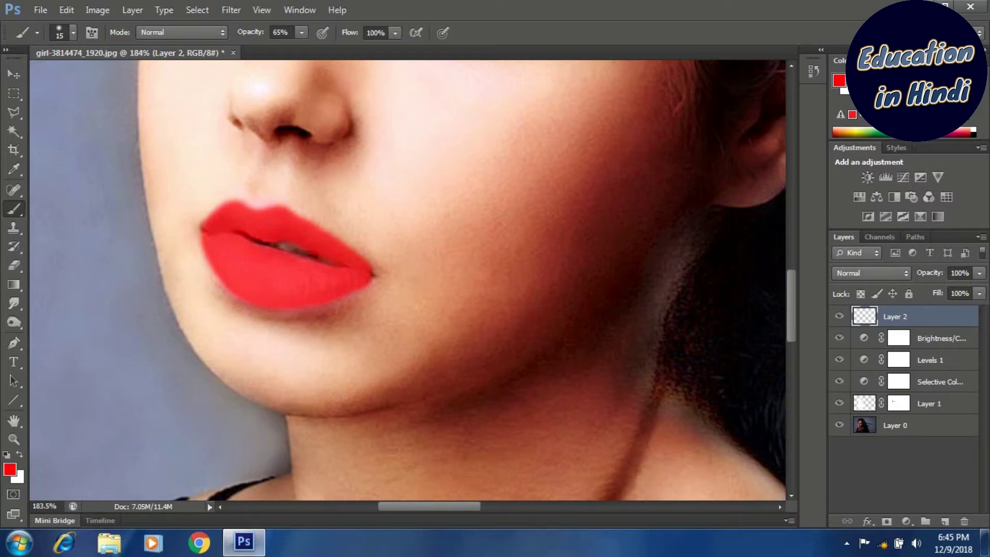
scroll(361, 279, "down", 4)
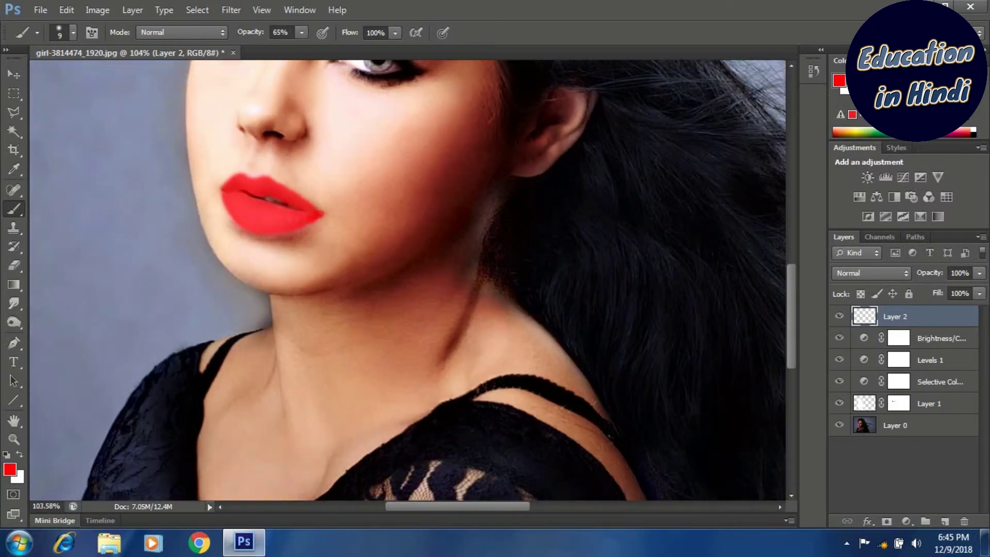
- Try the Screen blend mode on the red lip layer, and set its blend mode to Overlay
left_click(872, 273)
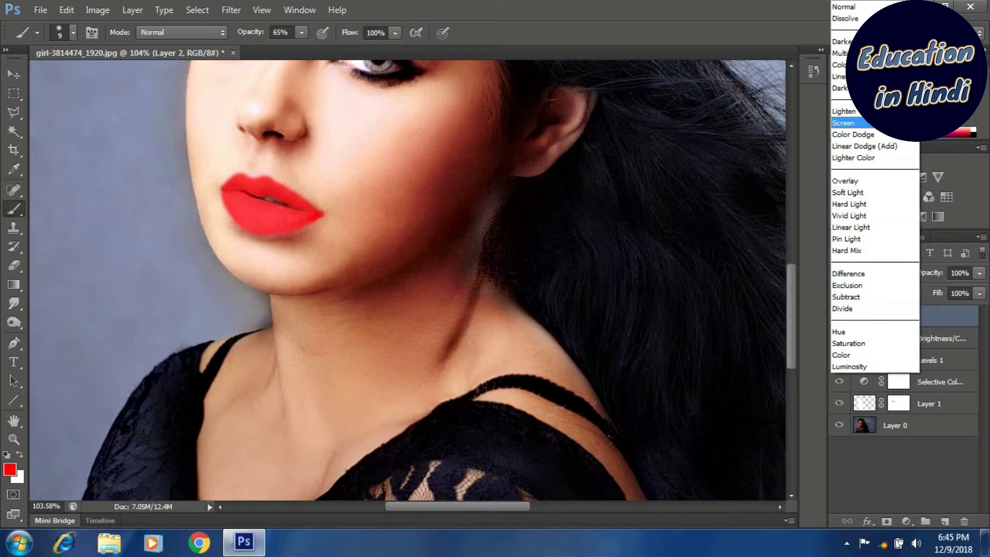
left_click(844, 123)
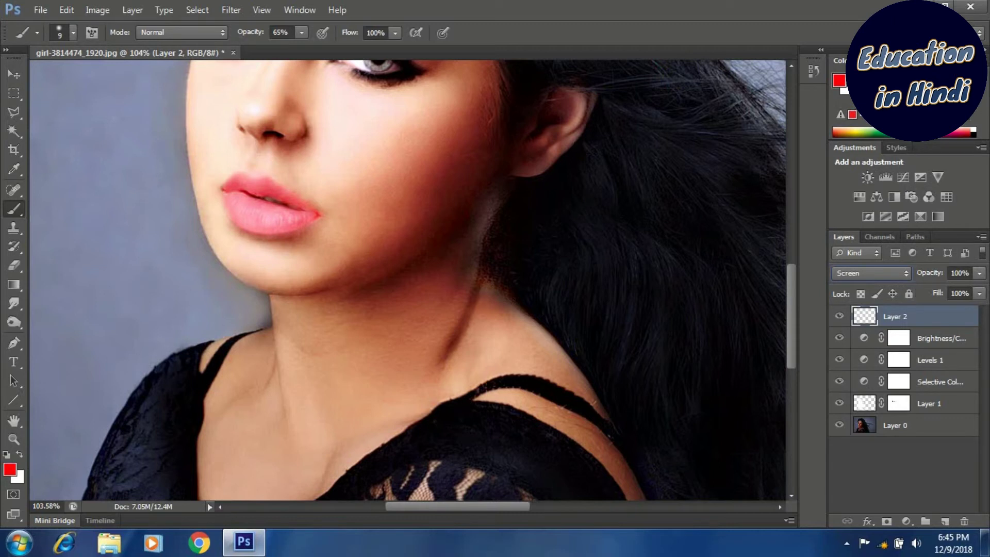
left_click(871, 272)
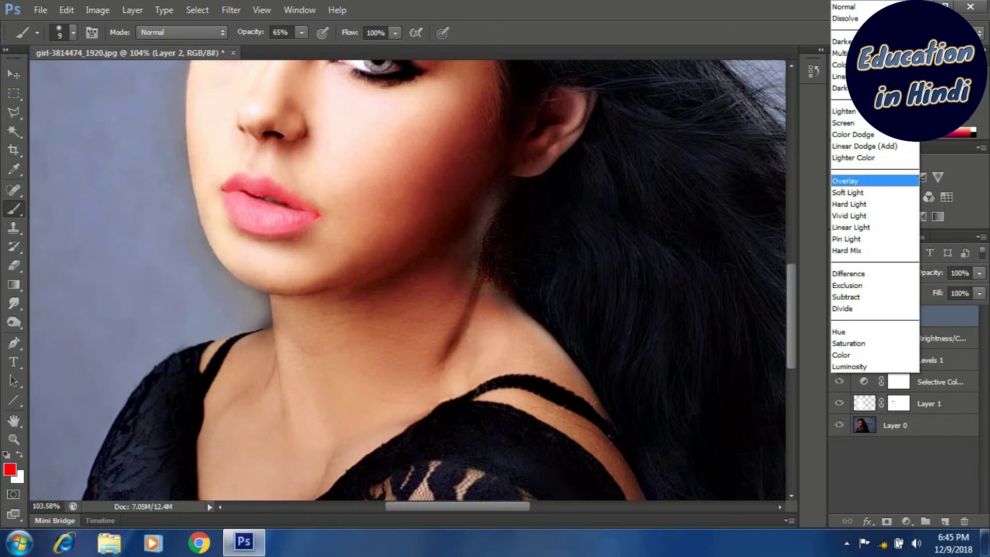
left_click(852, 181)
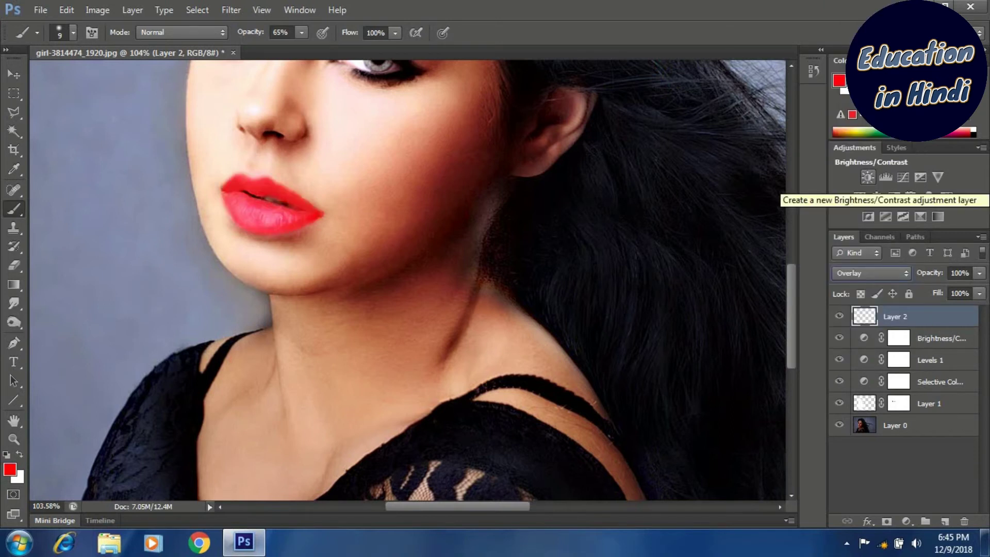
left_click(870, 273)
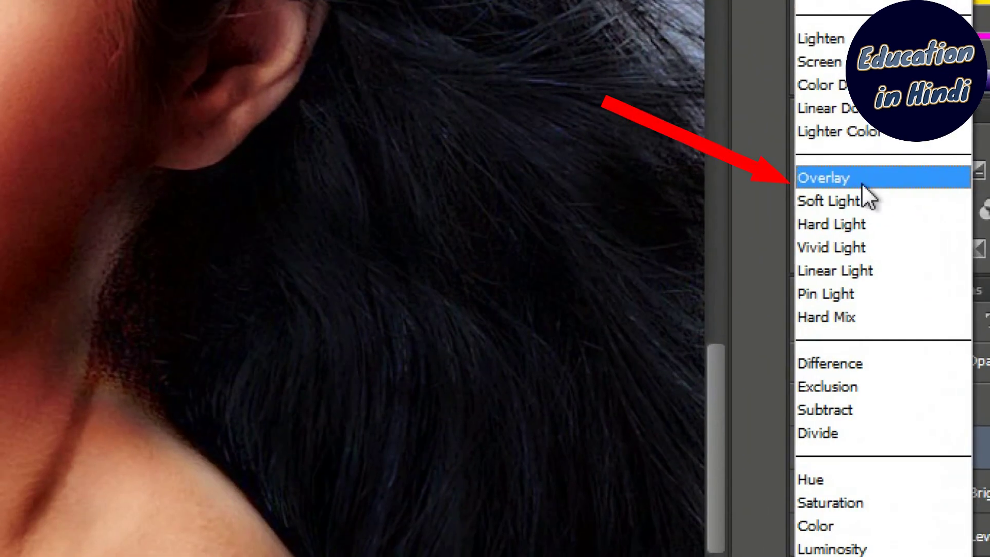
left_click(853, 178)
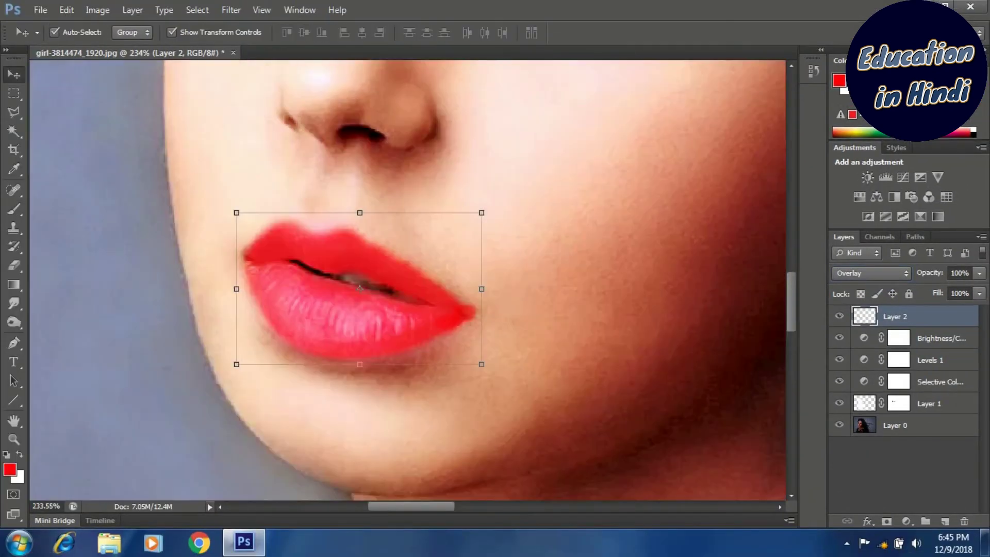
- Erase the excess red beyond the corners of the lips on Layer 2 with the 80 px Eraser
scroll(407, 150, "up", 4)
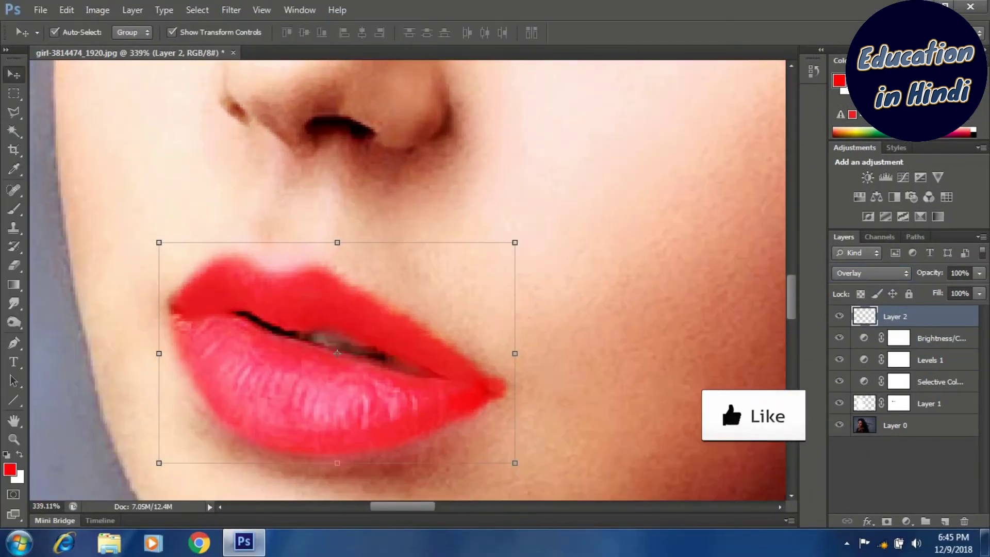
key("e")
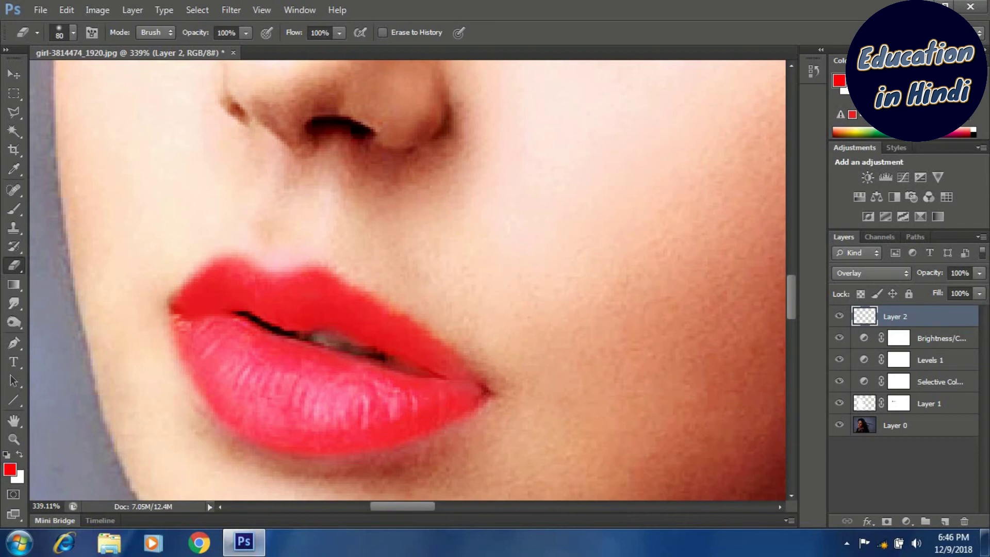
scroll(258, 253, "down", 7)
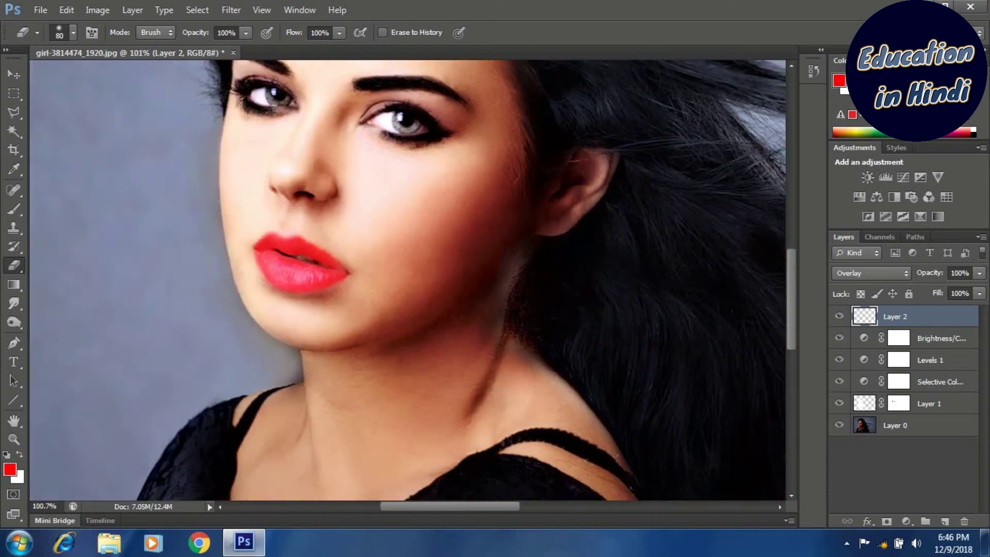
- Examine the retouched face, including the eyes and eyebrows close up and the portrait as a whole
scroll(305, 155, "down", 4)
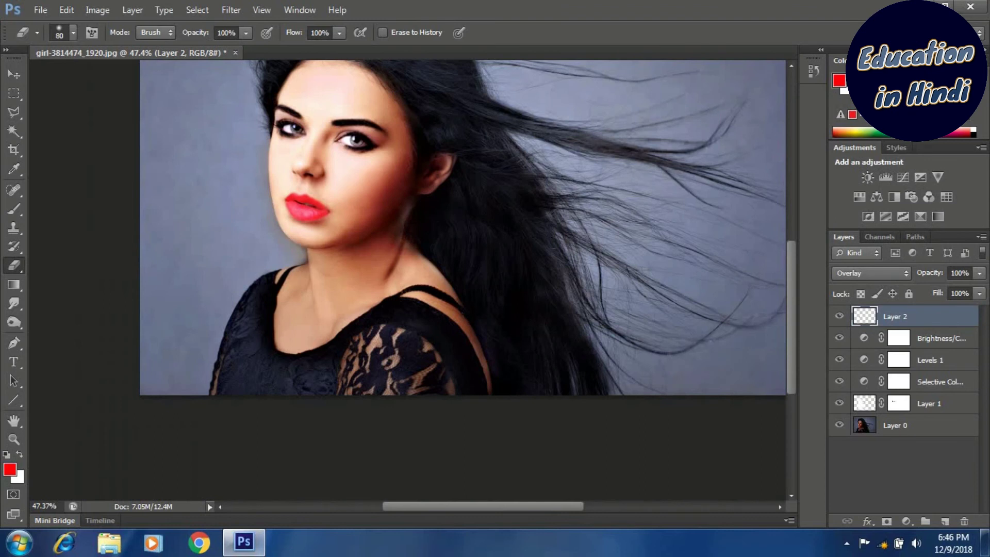
scroll(408, 278, "up", 4)
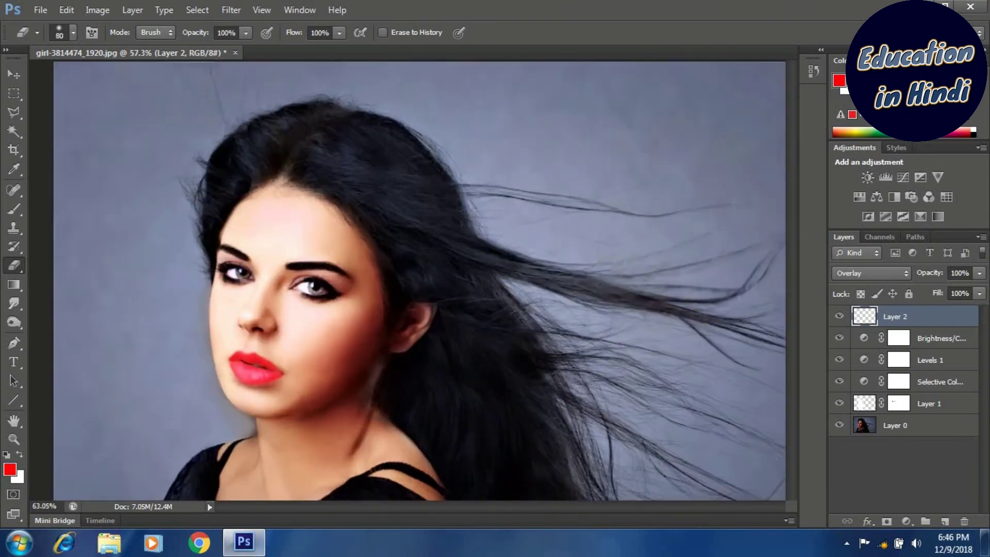
scroll(196, 361, "up", 2)
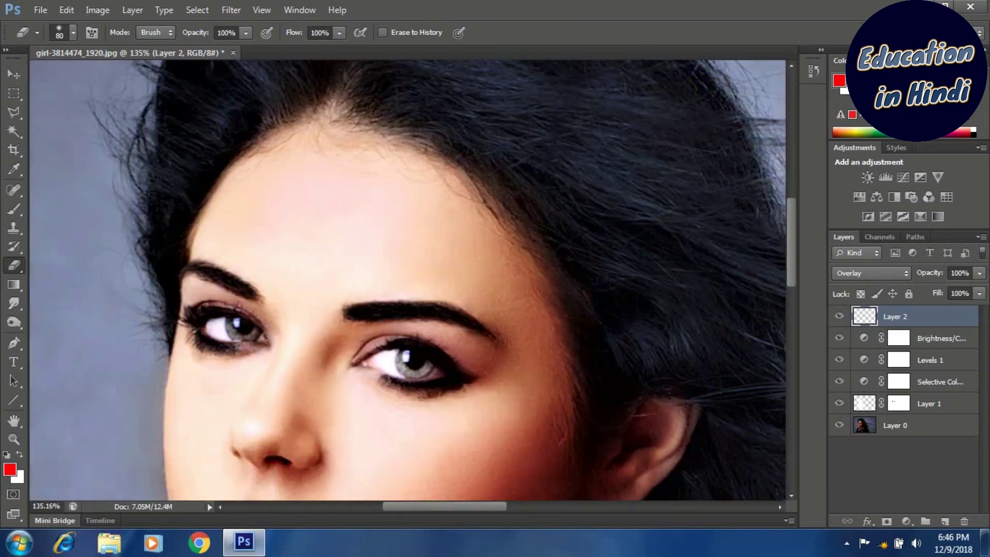
scroll(175, 413, "up", 1)
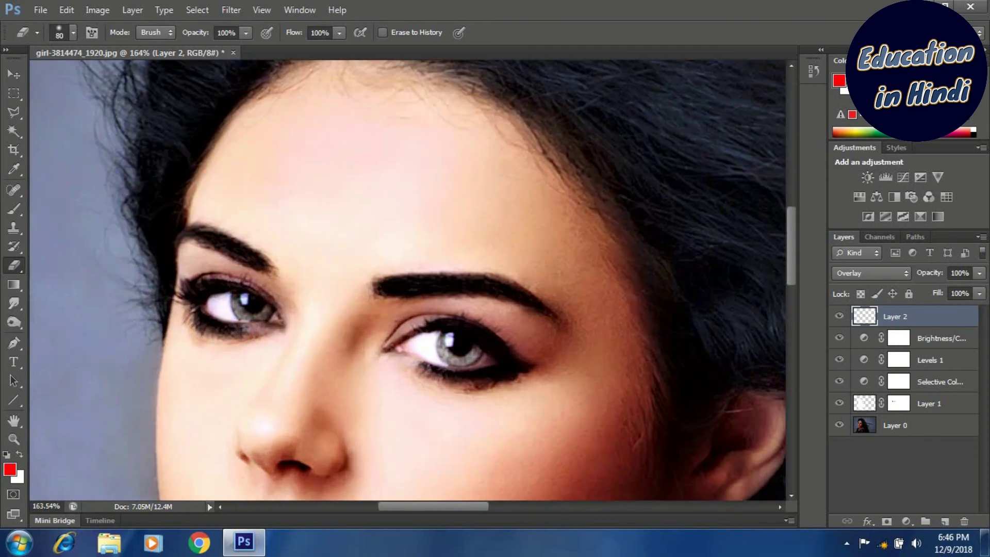
scroll(195, 438, "up", 1)
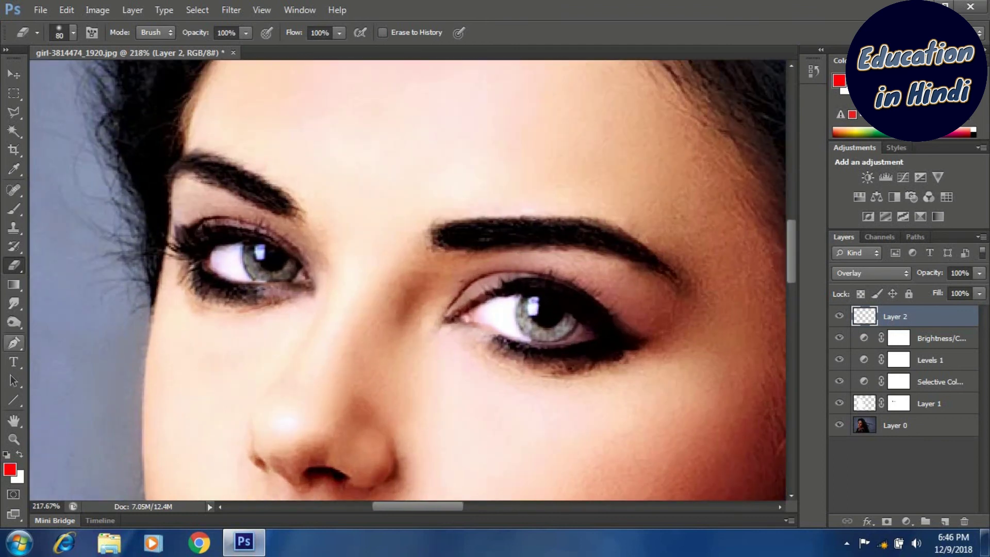
double_click(14, 421)
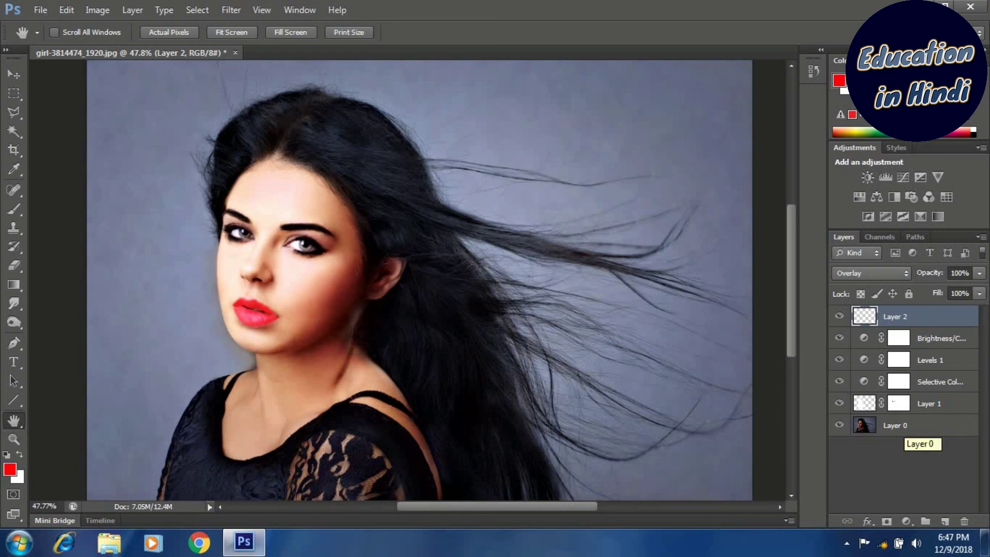
- Duplicate Layer 0 and merge the copy with all the paint and adjustment layers above it into one layer
left_click(888, 425)
key("ctrl+j")
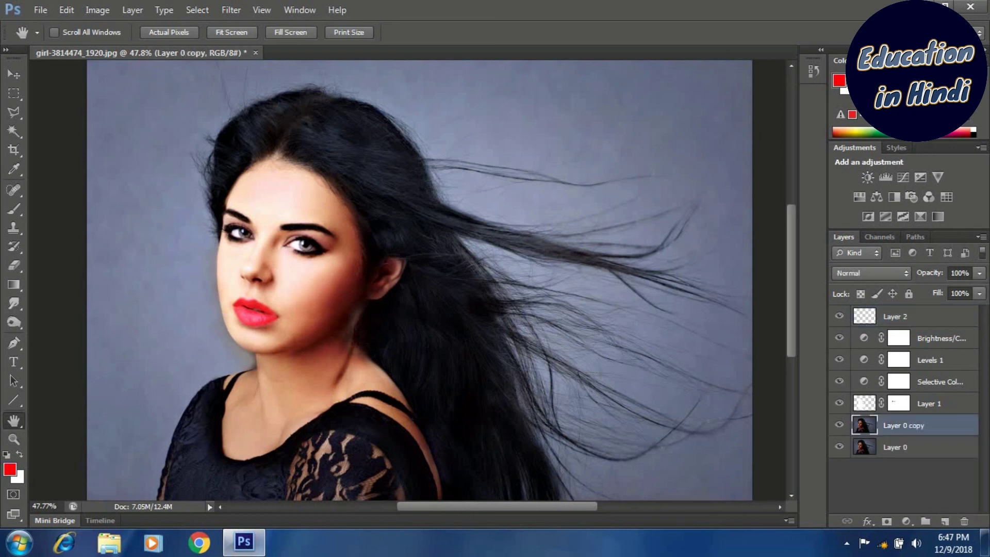
left_click(896, 316, "shift")
key("ctrl+e")
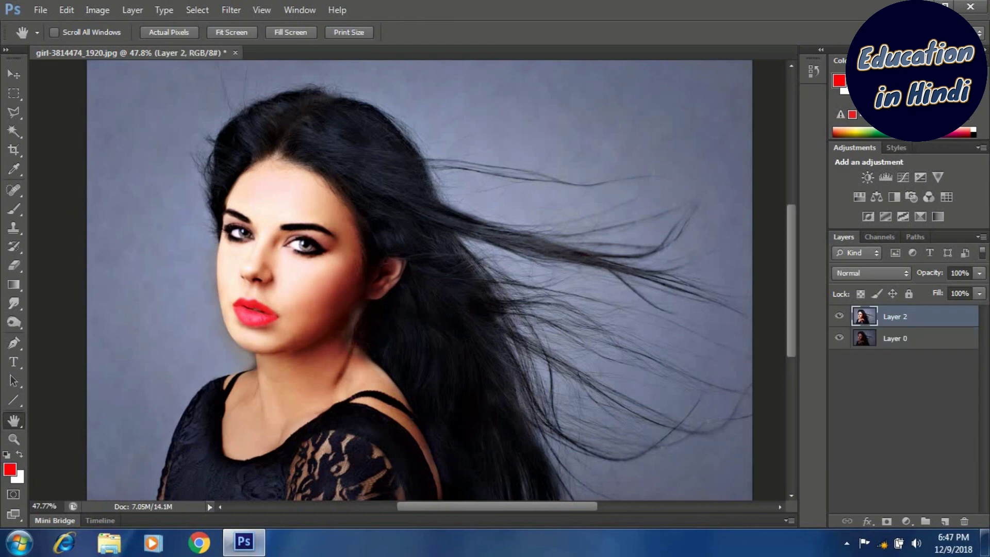